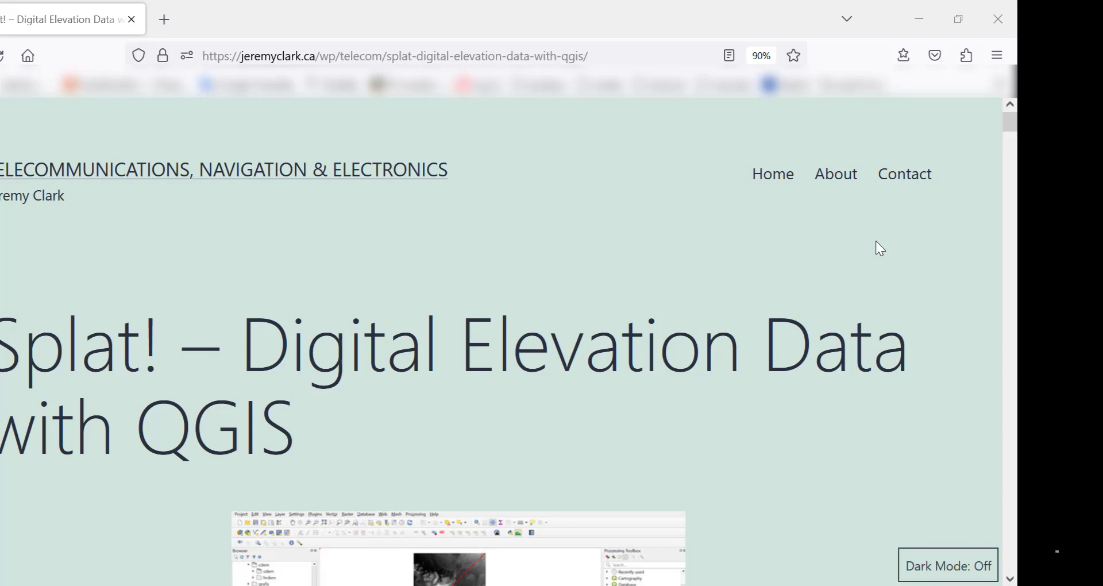
Scroll the Splat! article past its title to the Introduction and the CDEM vs. SRTM heading.
{"action": "scroll", "coordinate": [875, 241], "scroll_direction": "down", "scroll_amount": 1}
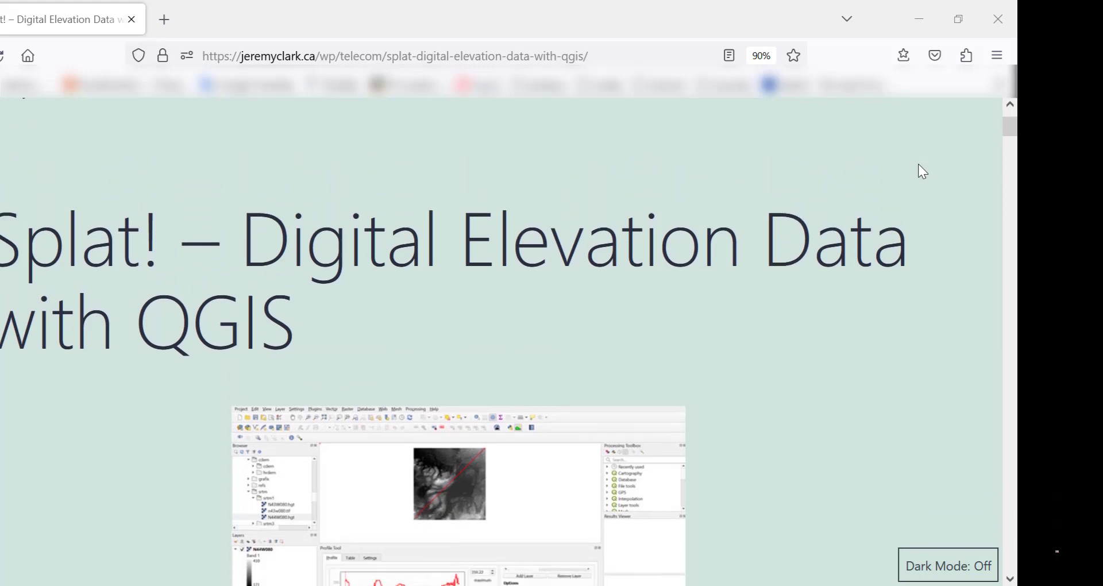
{"action": "scroll", "coordinate": [919, 170], "scroll_direction": "down", "scroll_amount": 5}
{"action": "scroll", "coordinate": [918, 166], "scroll_direction": "down", "scroll_amount": 2}
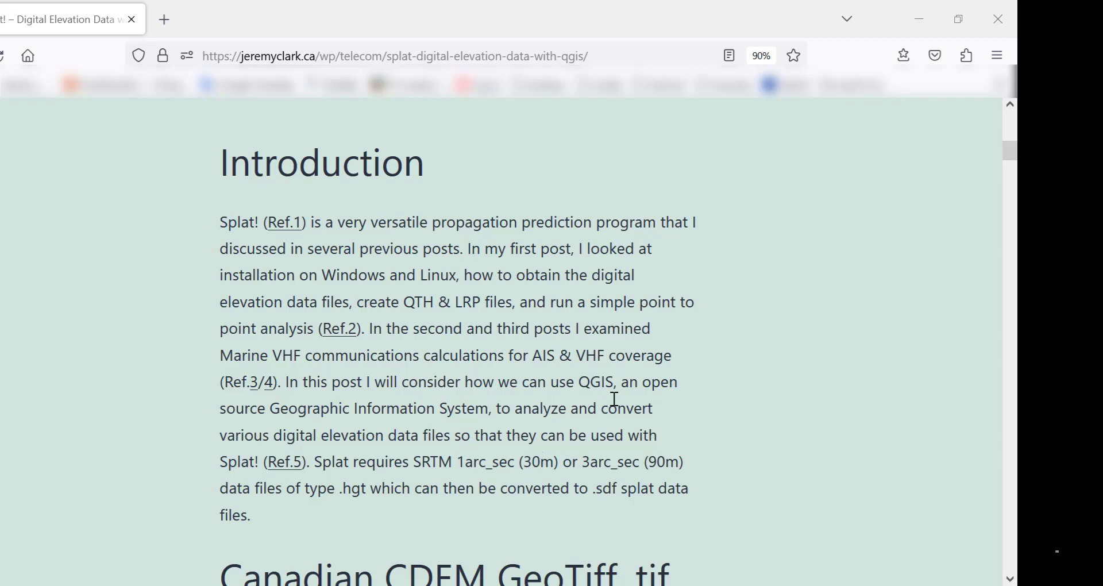
{"action": "scroll", "coordinate": [620, 394], "scroll_direction": "down", "scroll_amount": 1}
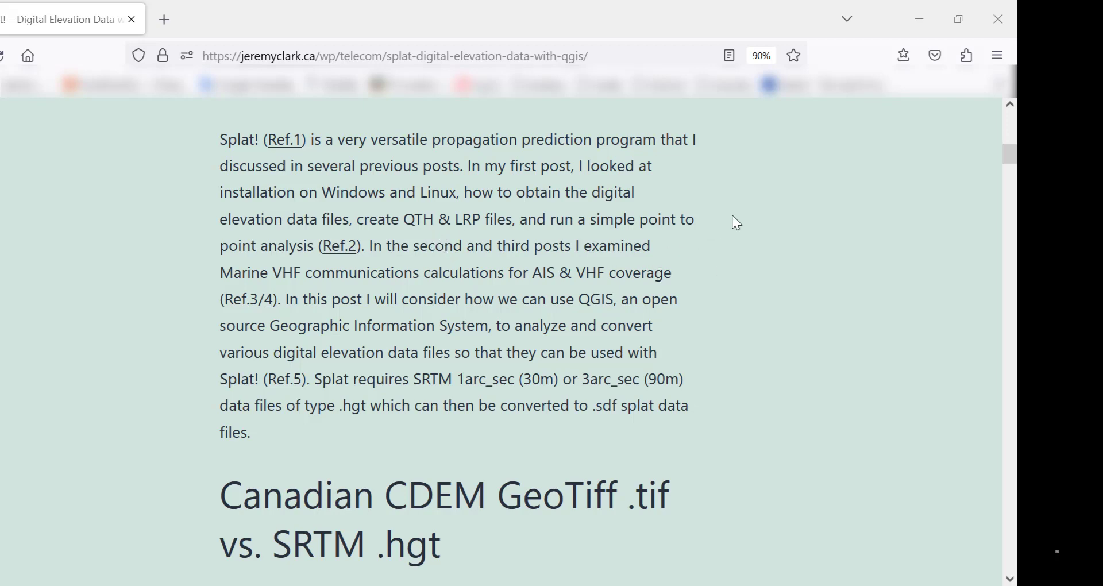
Scroll further down to the Fig.1 map of the CDEM tile grid around Lake Ontario.
{"action": "scroll", "coordinate": [732, 216], "scroll_direction": "down", "scroll_amount": 3}
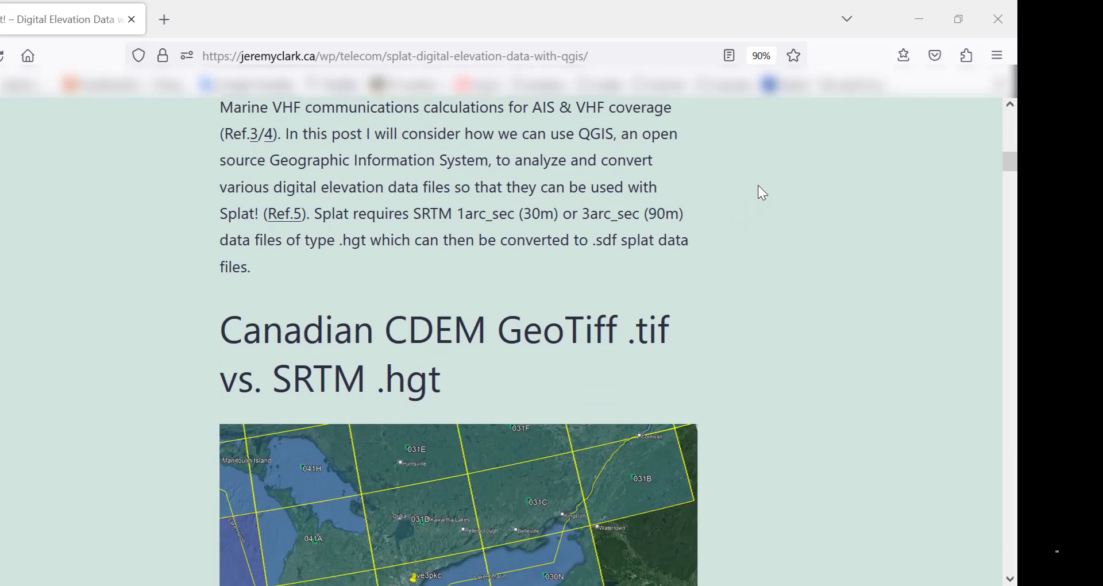
{"action": "scroll", "coordinate": [757, 186], "scroll_direction": "down", "scroll_amount": 3}
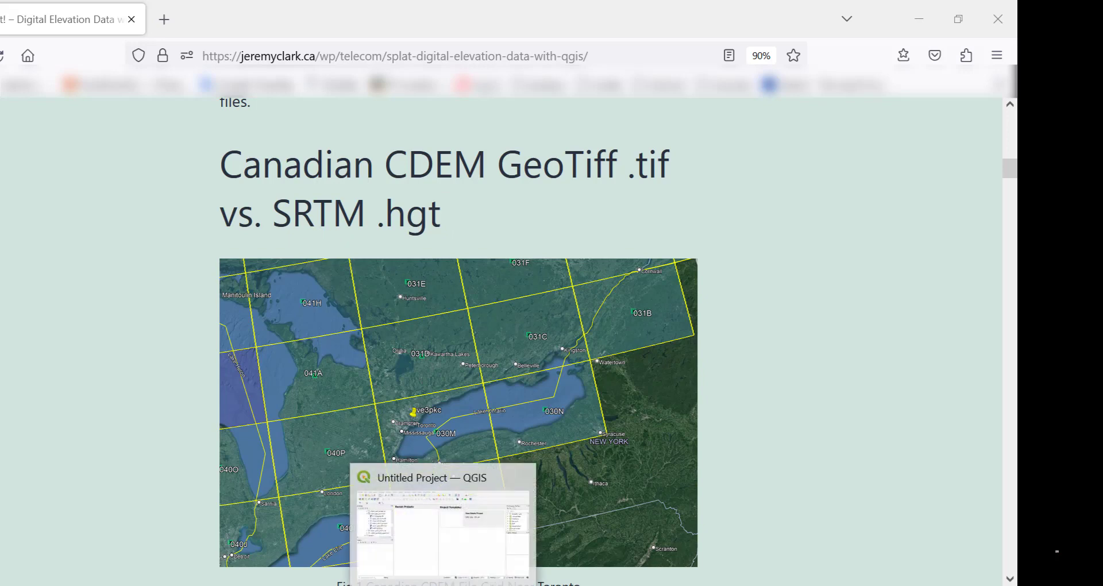
In QGIS, add cdem_dem_031D.tif from the Browser as a greyscale elevation layer.
{"action": "left_click", "coordinate": [443, 581]}
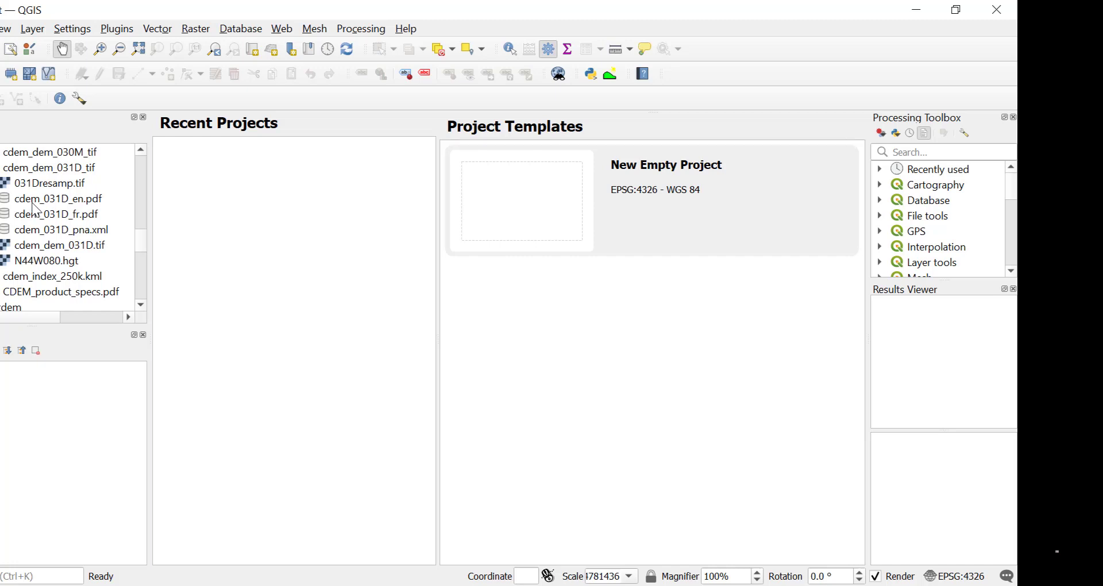
{"action": "double_click", "coordinate": [39, 249]}
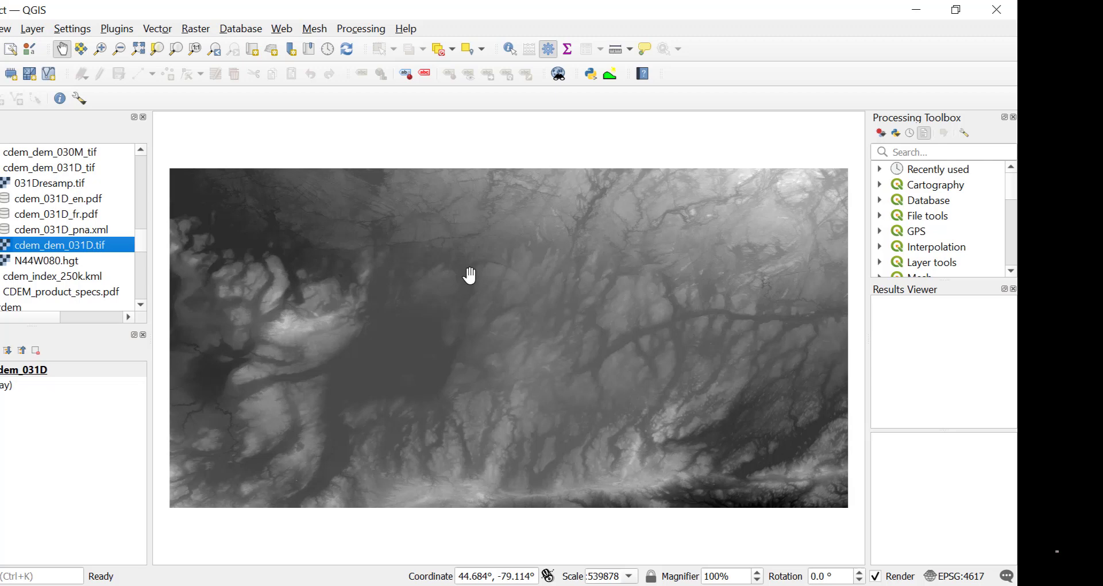
Run Raster Information (gdalinfo) on cdem_dem_031D to report its corners, elevations 114–481 and no-data value.
{"action": "left_click", "coordinate": [40, 577]}
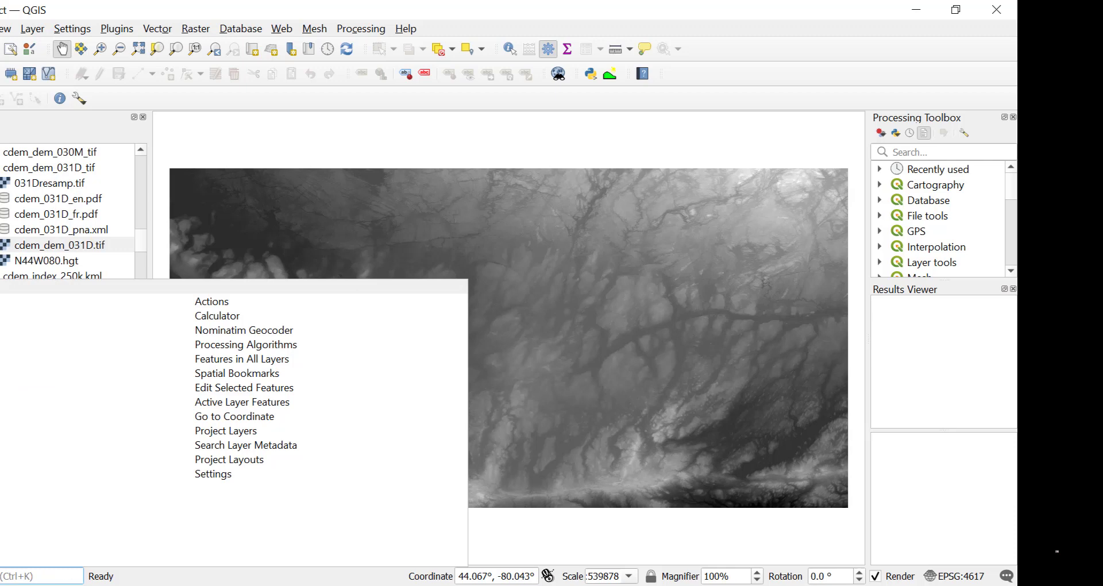
{"action": "type", "text": "s"}
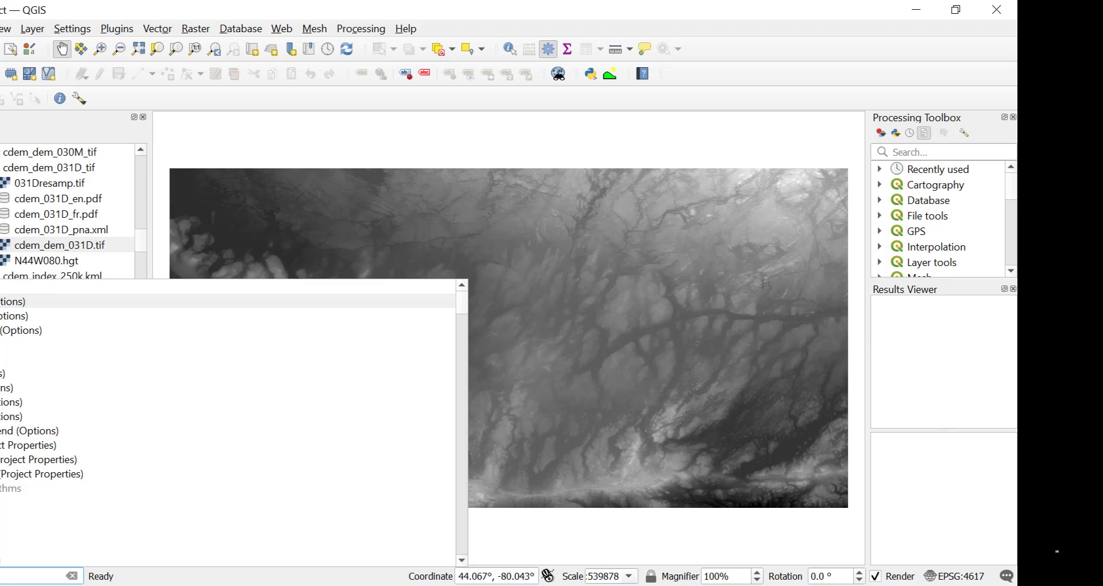
{"action": "type", "text": "lope"}
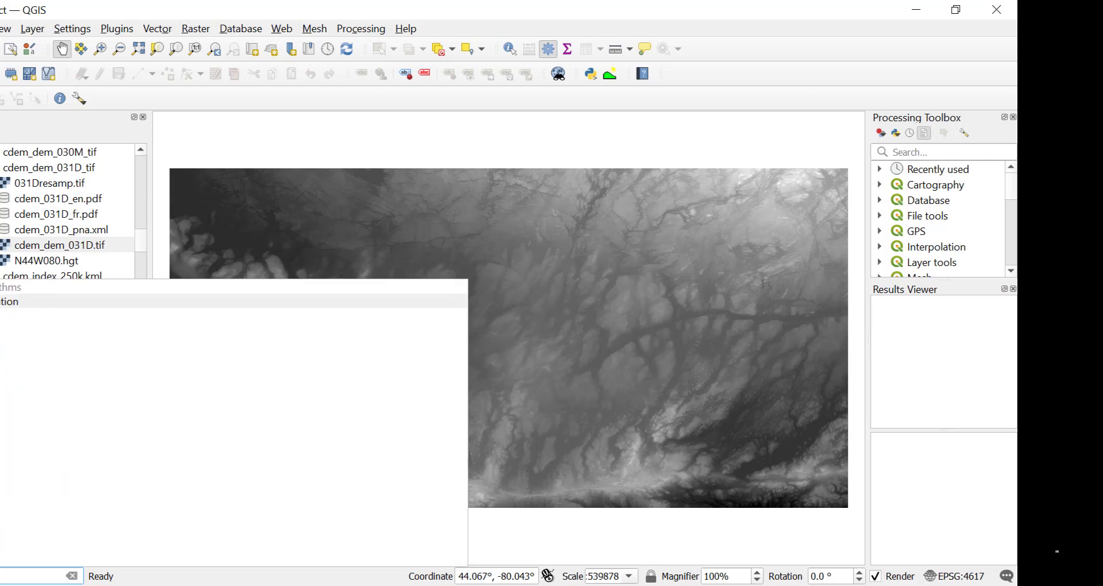
{"action": "left_click", "coordinate": [161, 299]}
{"action": "left_click", "coordinate": [161, 299]}
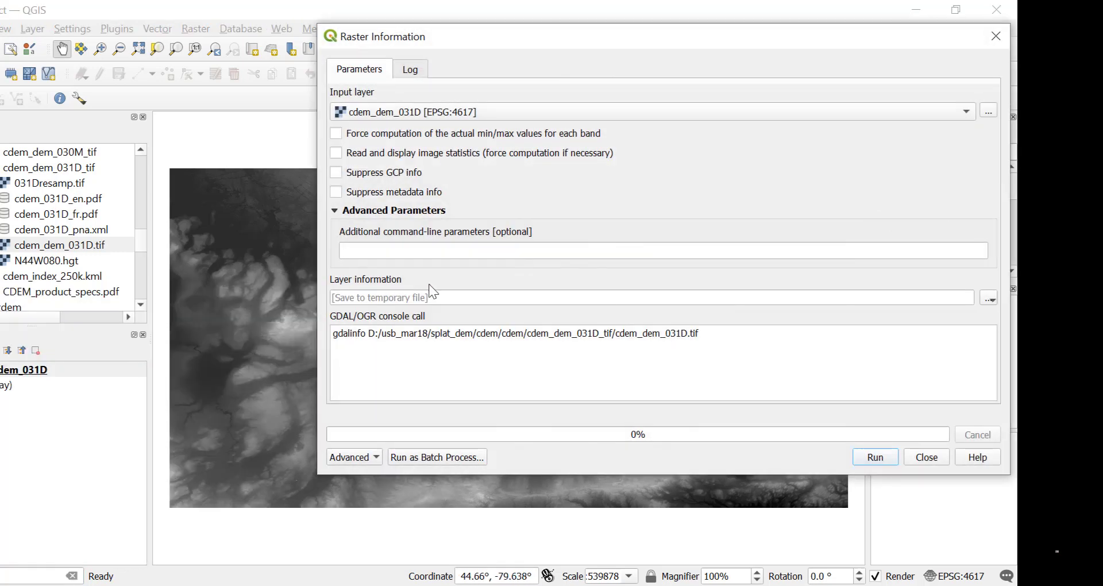
{"action": "left_click", "coordinate": [876, 457]}
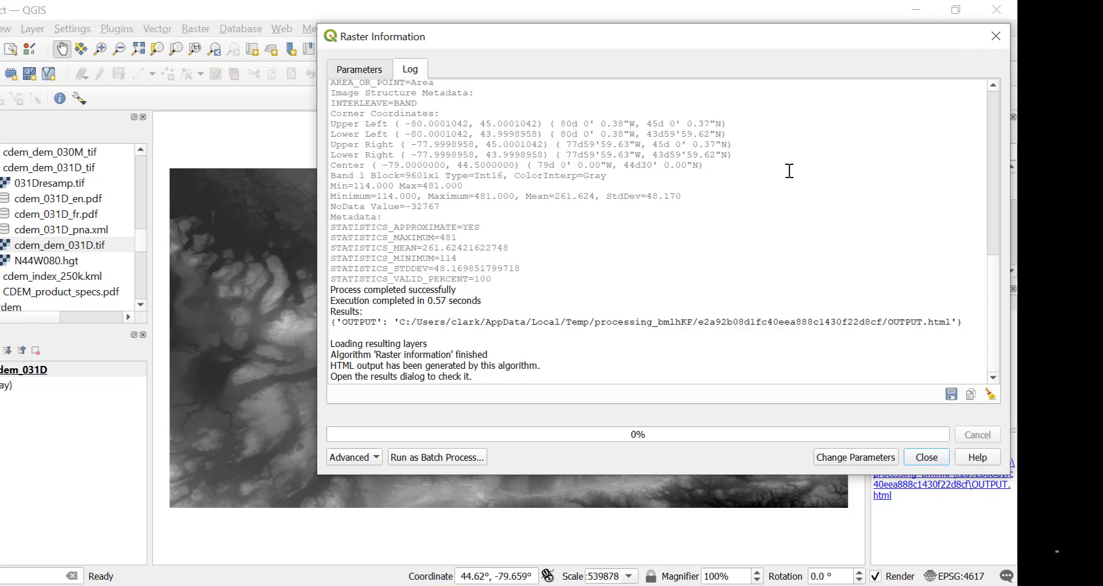
{"action": "left_click", "coordinate": [992, 36]}
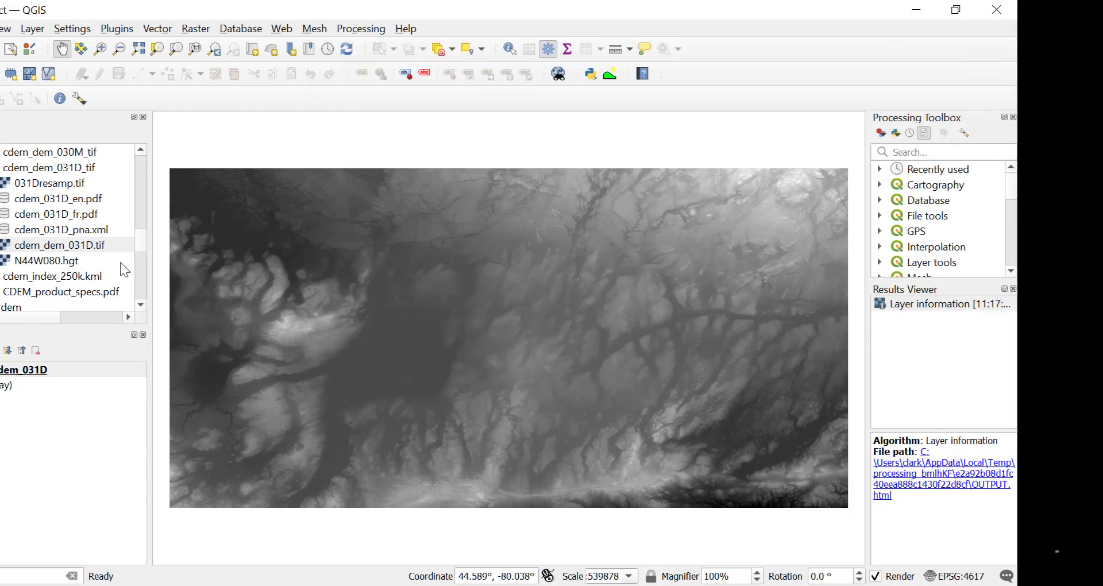
Hide the cdem_dem_031D layer in the Layers panel.
{"action": "scroll", "coordinate": [120, 261], "scroll_direction": "down", "scroll_amount": 2}
{"action": "scroll", "coordinate": [119, 262], "scroll_direction": "up", "scroll_amount": 1}
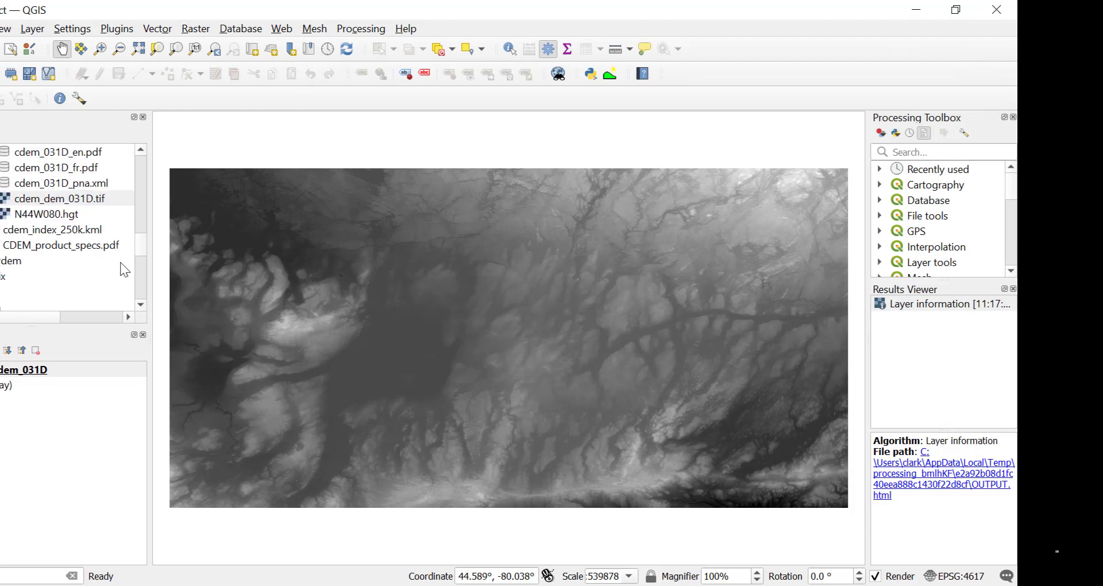
{"action": "scroll", "coordinate": [120, 262], "scroll_direction": "up", "scroll_amount": 1}
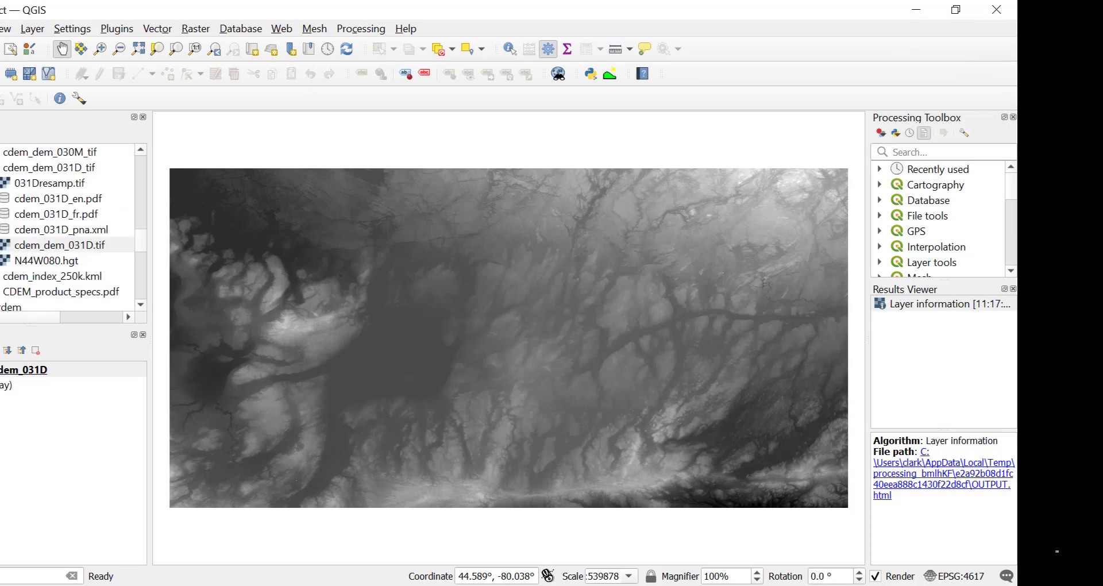
{"action": "left_click", "coordinate": [23, 370]}
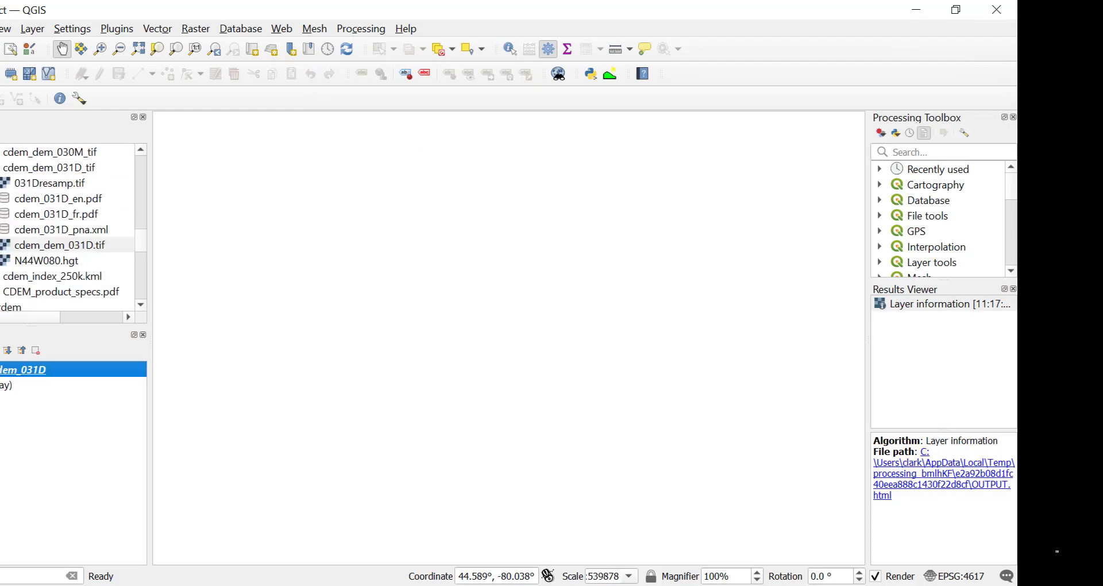
Add srtm1/N44W080.hgt using the first Inverse NAD83(CSRS) transformation, keeping the CDEM layer hidden.
{"action": "scroll", "coordinate": [67, 230], "scroll_direction": "up", "scroll_amount": 1}
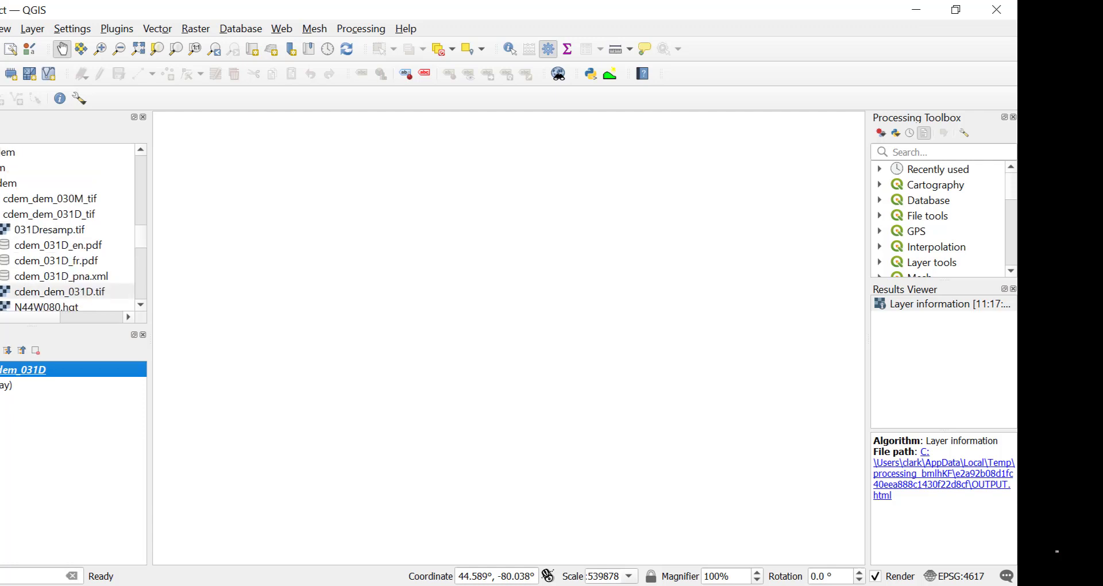
{"action": "left_click", "coordinate": [3, 183]}
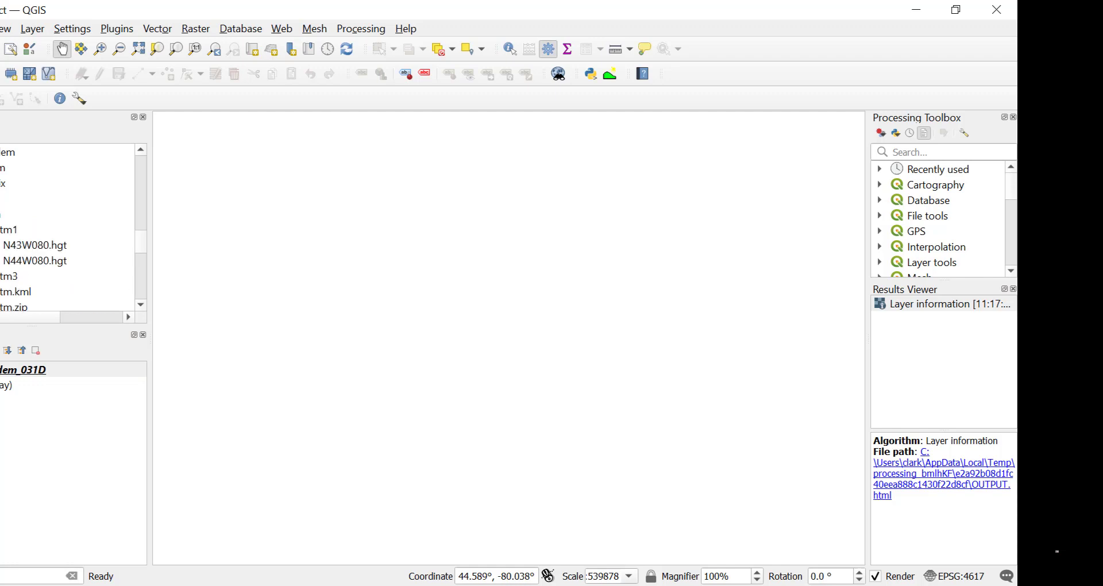
{"action": "double_click", "coordinate": [35, 263]}
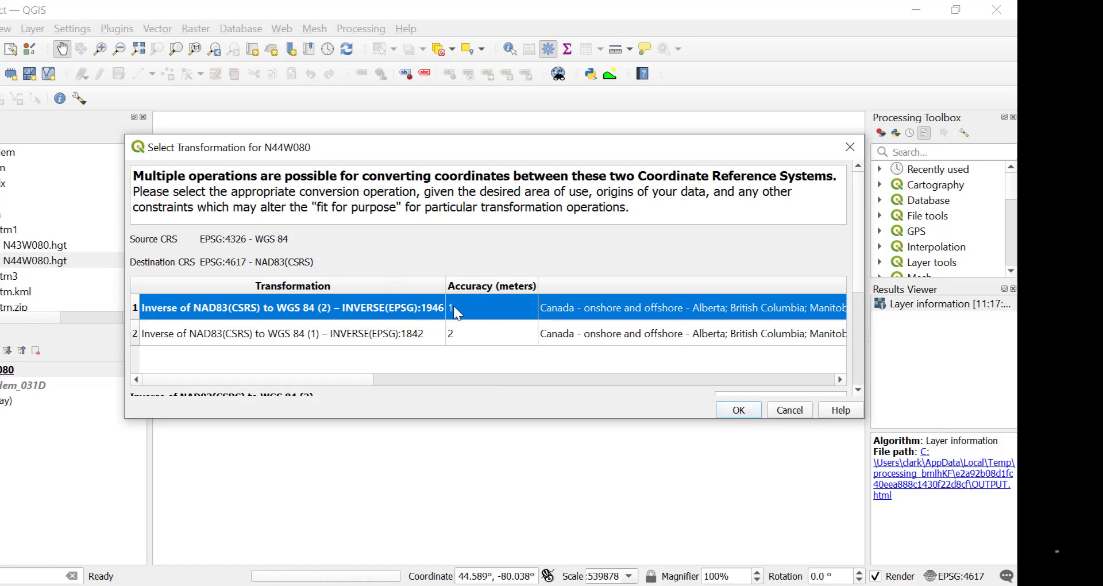
{"action": "left_click", "coordinate": [743, 409]}
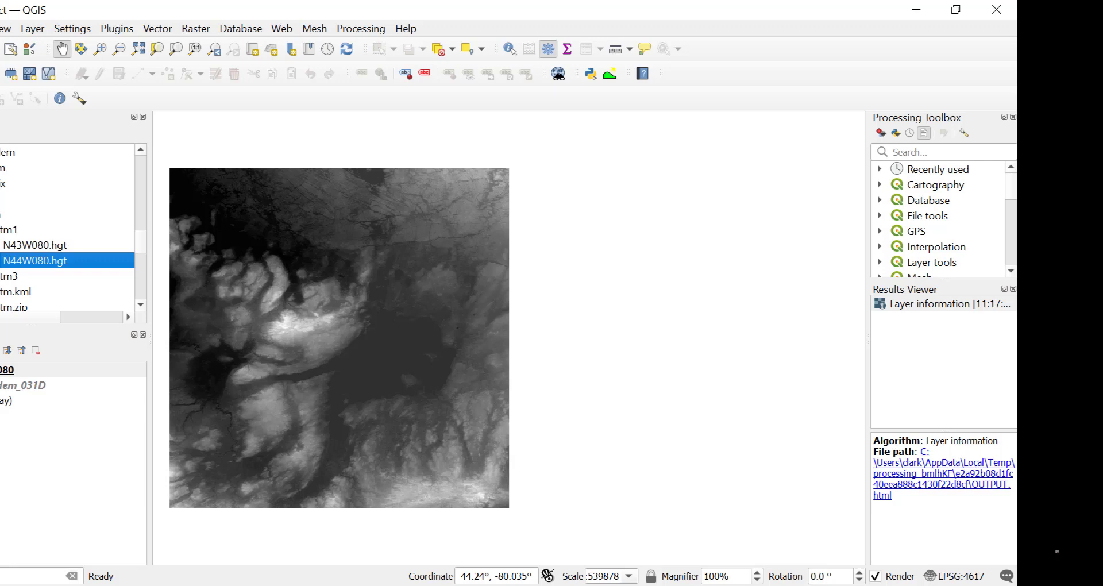
{"action": "key", "text": "Return"}
{"action": "key", "text": "space"}
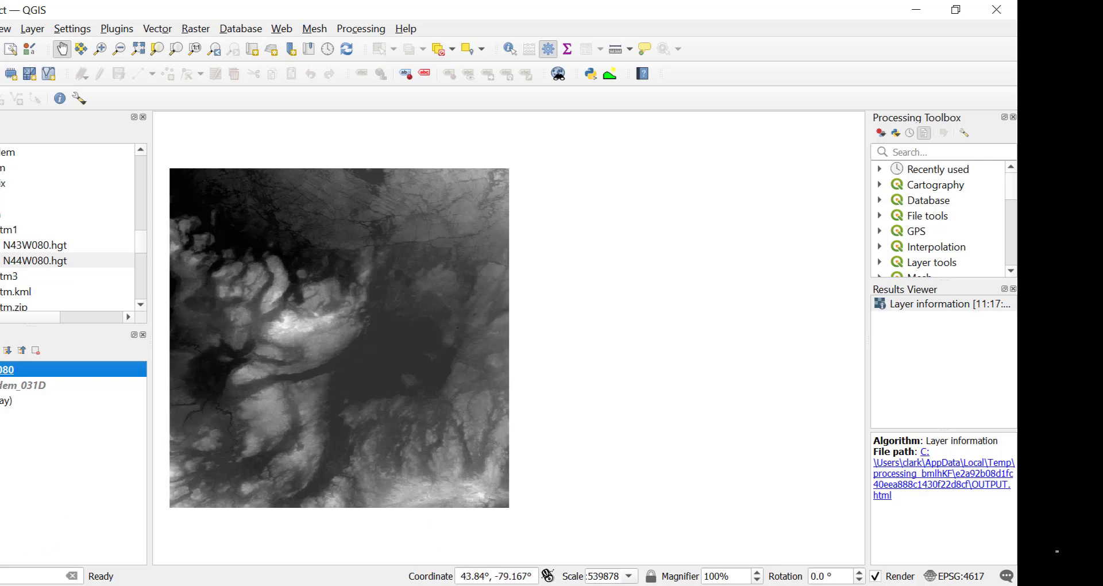
Back in the blog, scroll past the Fig.5 and Fig.6 gdalinfo outputs to the comparison table.
{"action": "key", "text": "alt+Tab"}
{"action": "scroll", "coordinate": [491, 380], "scroll_direction": "down", "scroll_amount": 6}
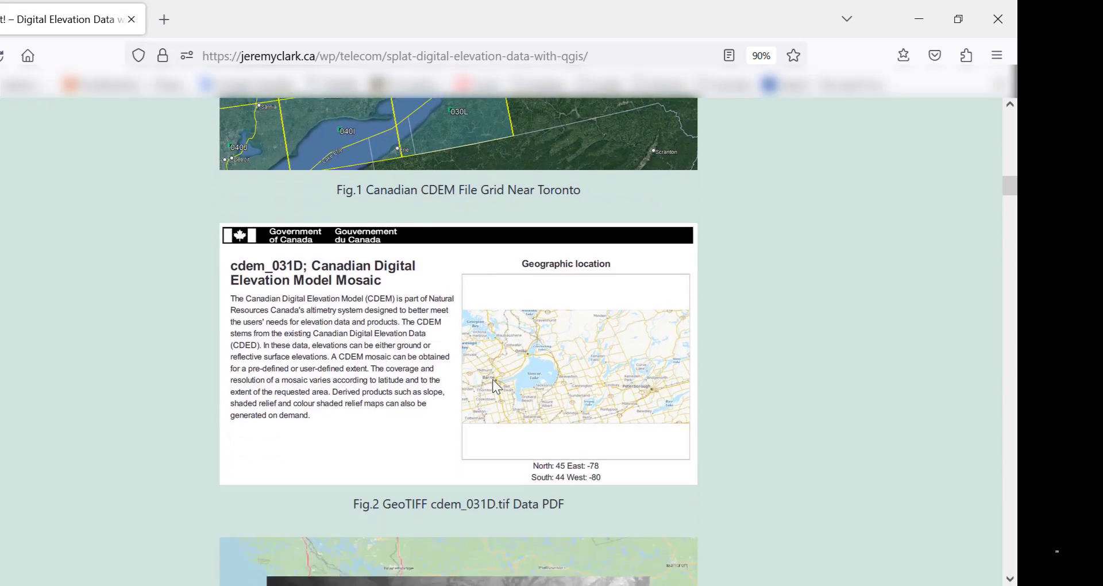
{"action": "scroll", "coordinate": [492, 381], "scroll_direction": "down", "scroll_amount": 3}
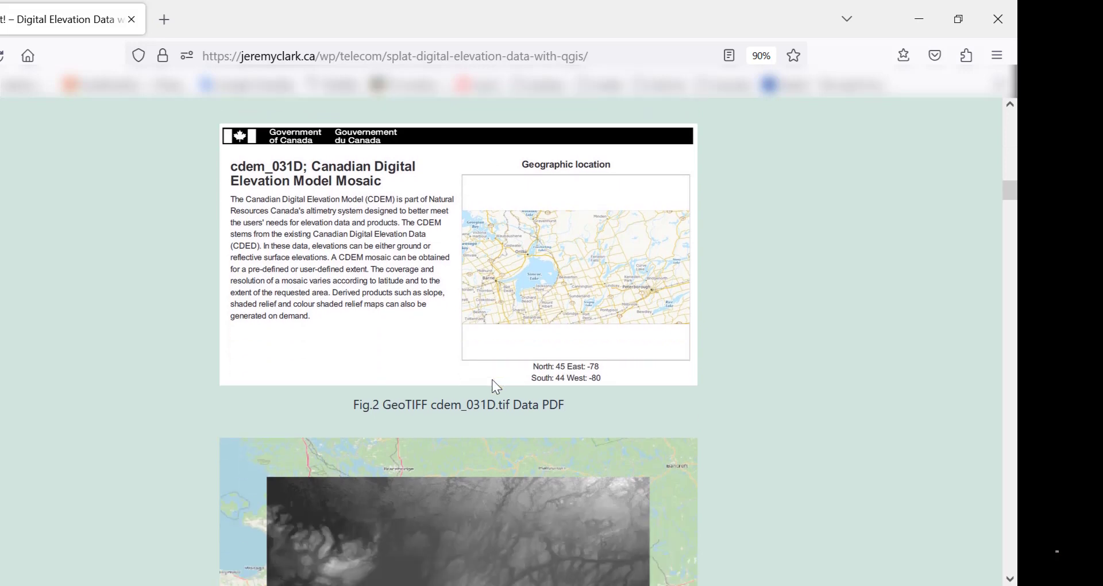
{"action": "scroll", "coordinate": [492, 380], "scroll_direction": "up", "scroll_amount": 3}
{"action": "scroll", "coordinate": [451, 242], "scroll_direction": "down", "scroll_amount": 3}
{"action": "scroll", "coordinate": [585, 291], "scroll_direction": "down", "scroll_amount": 4}
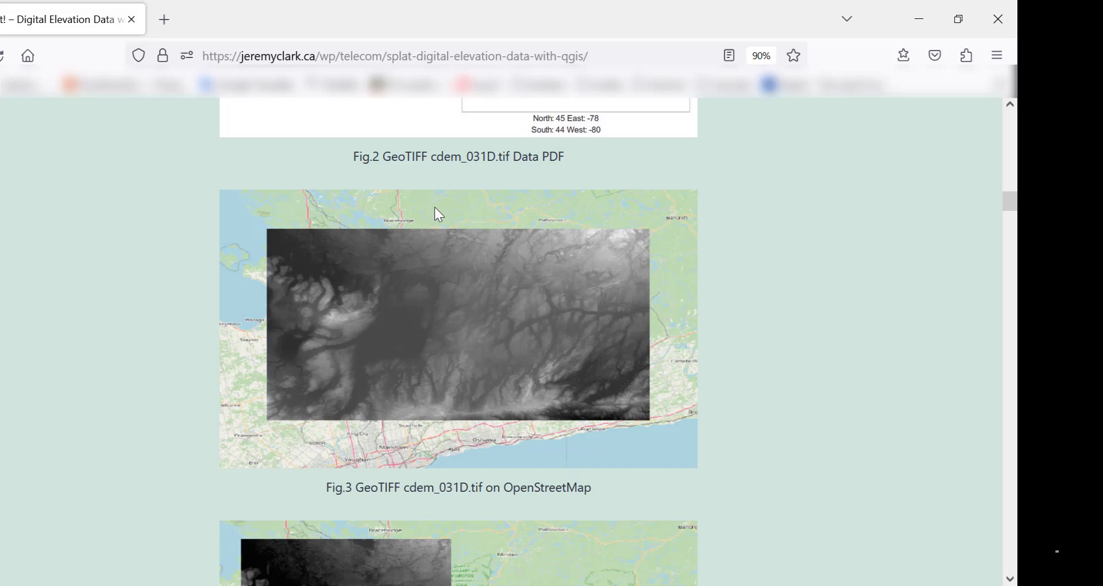
{"action": "scroll", "coordinate": [486, 256], "scroll_direction": "down", "scroll_amount": 3}
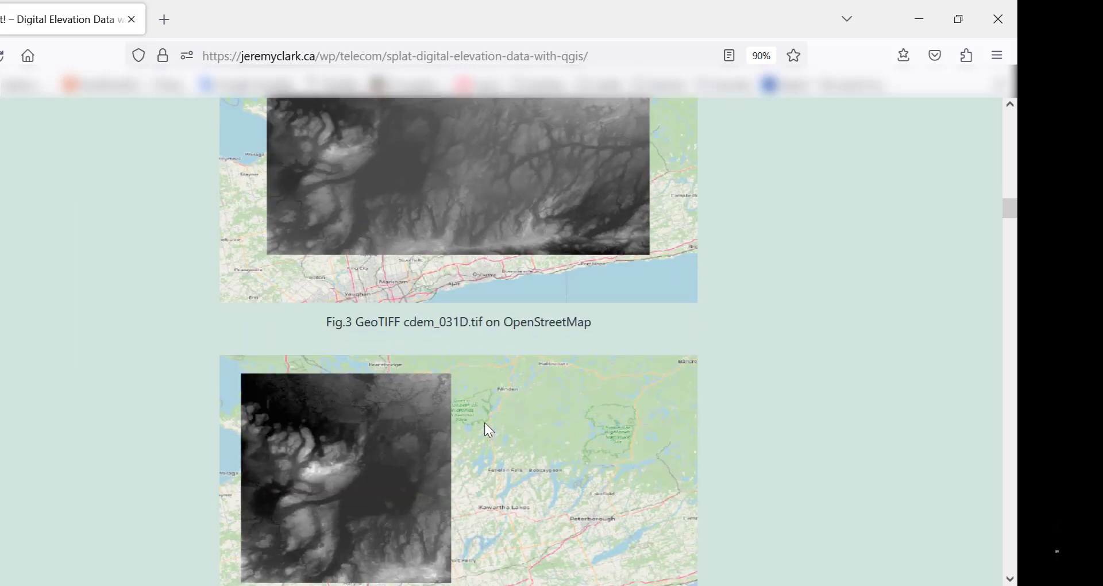
{"action": "scroll", "coordinate": [486, 423], "scroll_direction": "down", "scroll_amount": 2}
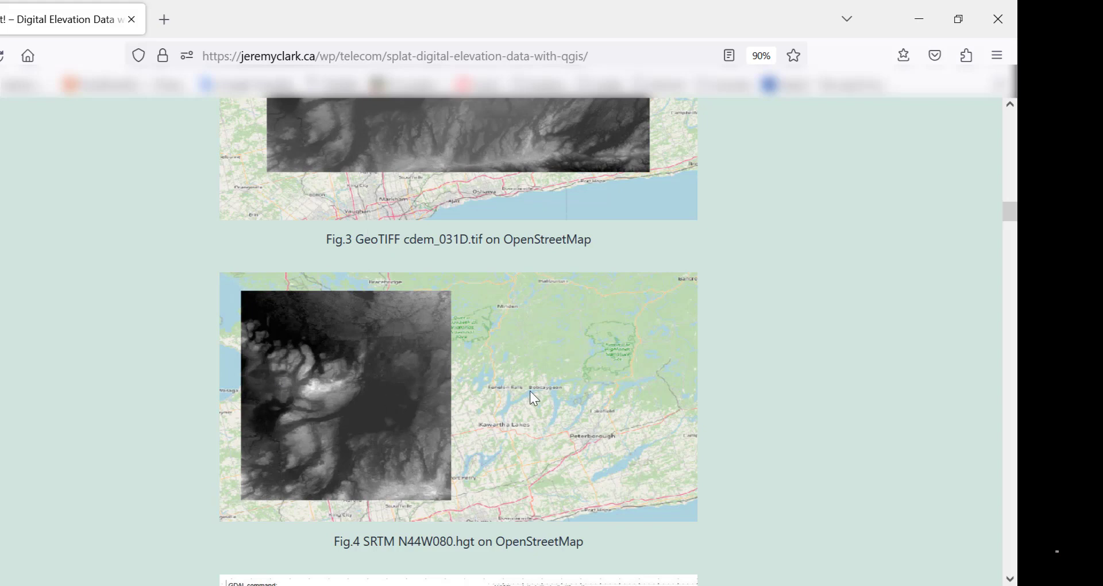
{"action": "scroll", "coordinate": [532, 395], "scroll_direction": "down", "scroll_amount": 5}
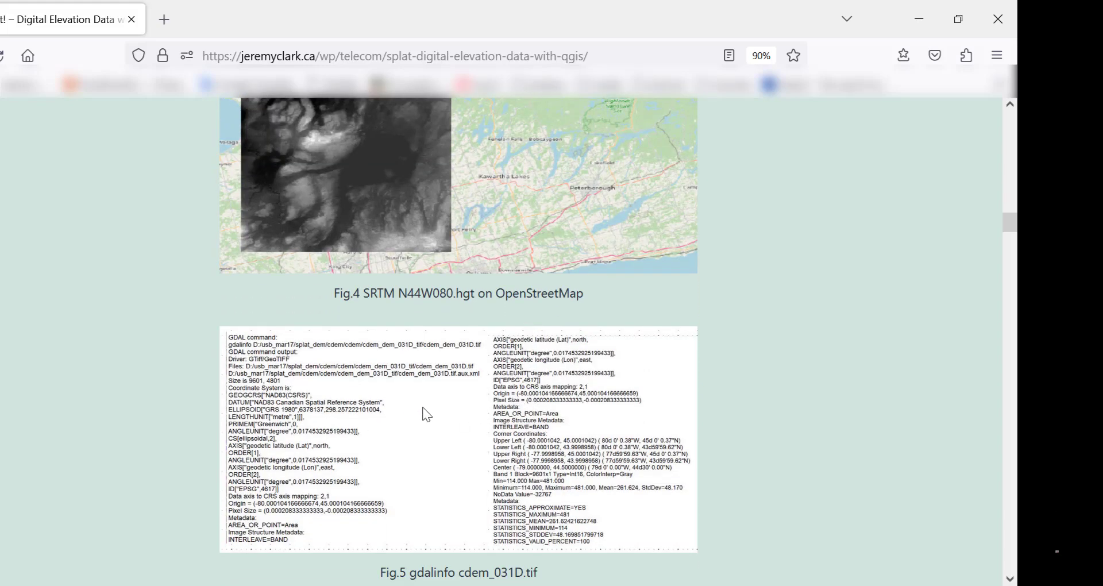
{"action": "scroll", "coordinate": [424, 408], "scroll_direction": "down", "scroll_amount": 5}
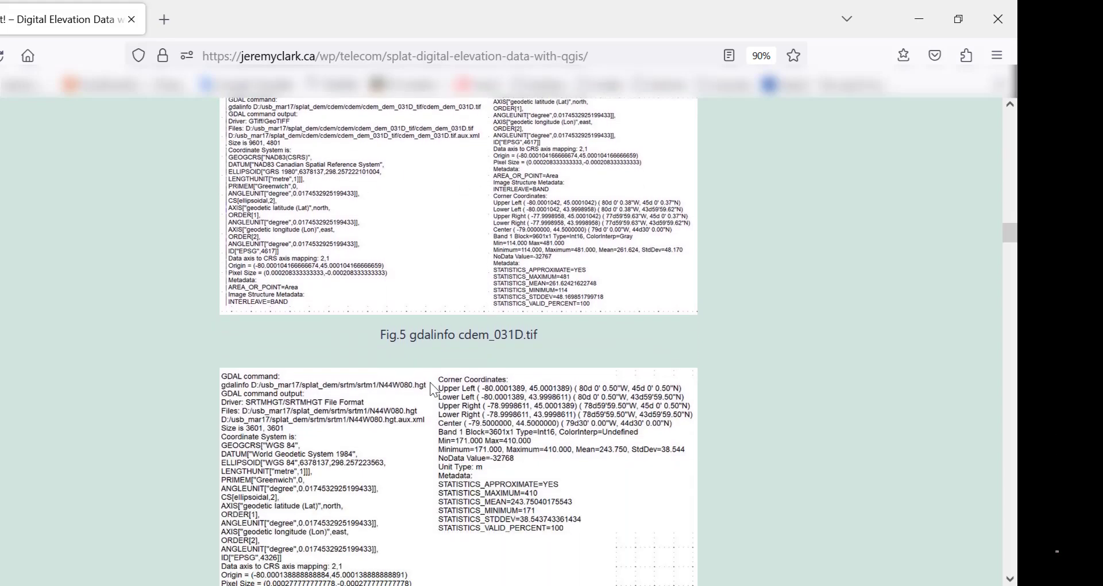
{"action": "scroll", "coordinate": [430, 383], "scroll_direction": "down", "scroll_amount": 2}
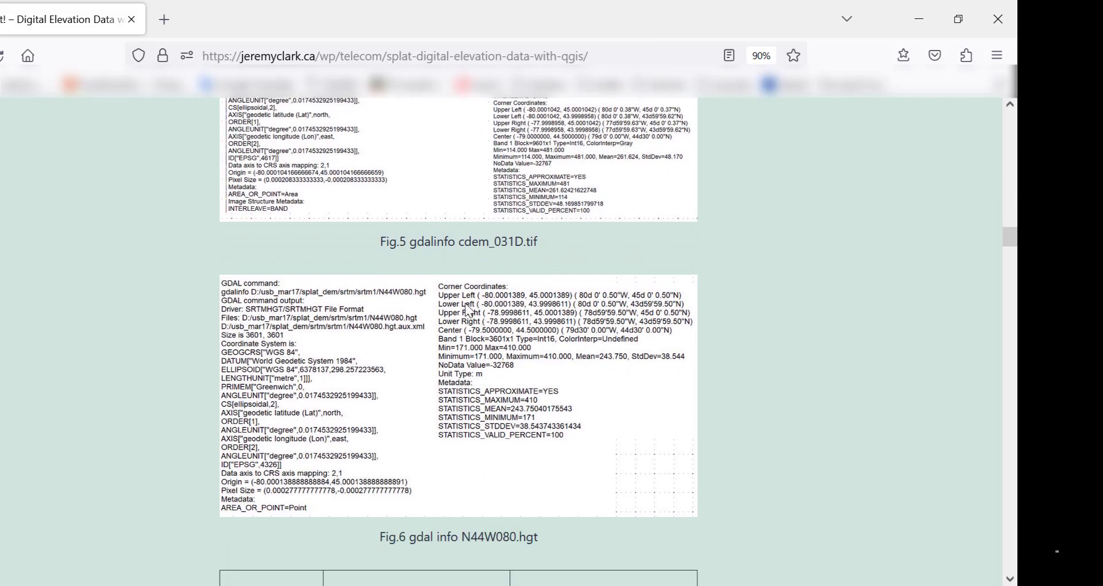
Read through the Fig. 7 GeoTIFF vs HGT table to the two-step gdalwarp and gdal_translate explanation.
{"action": "scroll", "coordinate": [544, 348], "scroll_direction": "down", "scroll_amount": 5}
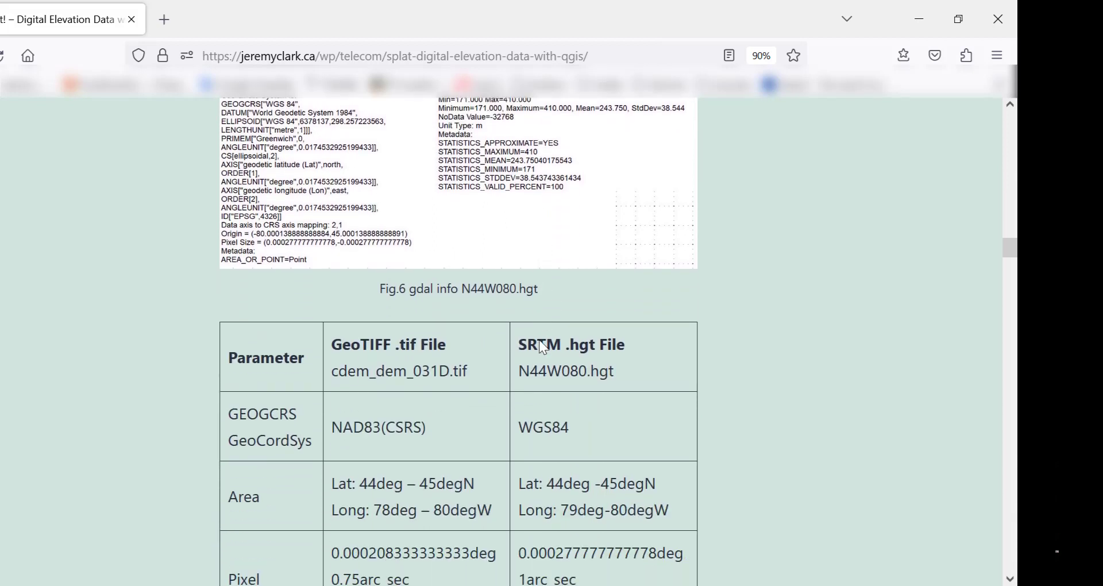
{"action": "scroll", "coordinate": [735, 345], "scroll_direction": "down", "scroll_amount": 2}
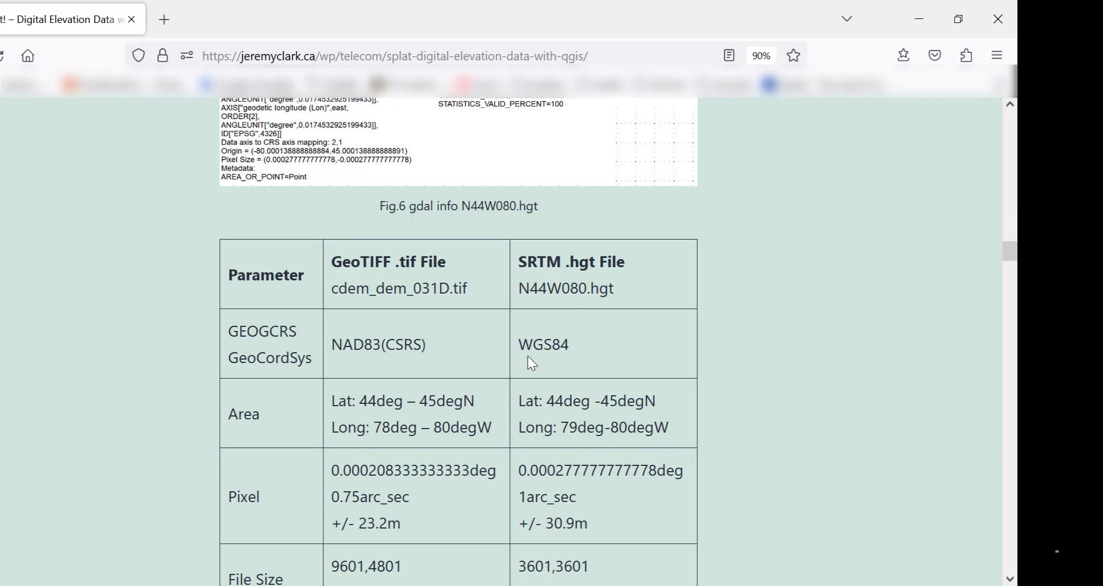
{"action": "scroll", "coordinate": [601, 343], "scroll_direction": "down", "scroll_amount": 3}
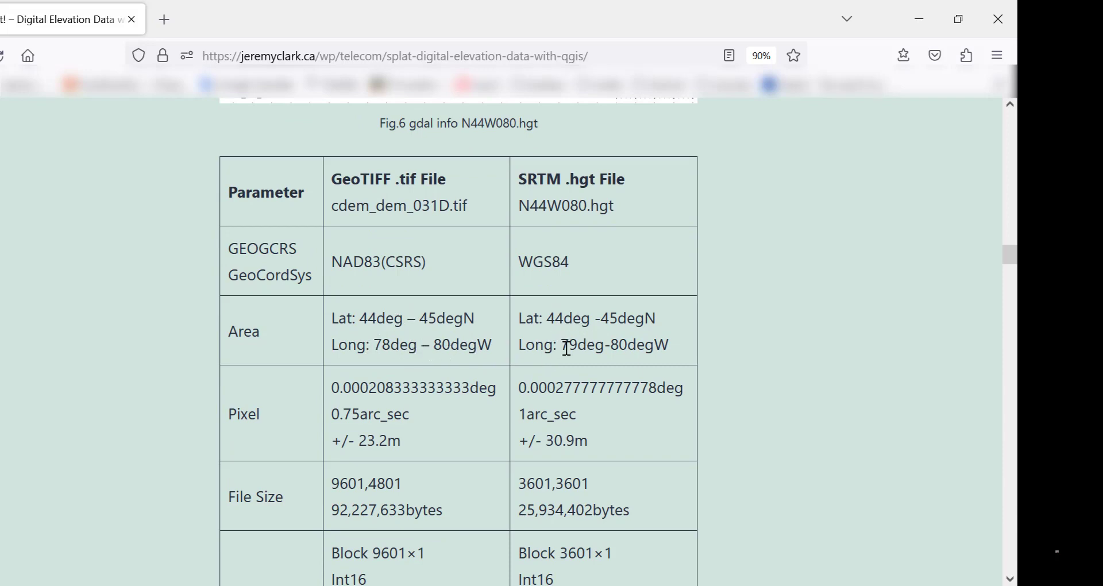
{"action": "scroll", "coordinate": [567, 348], "scroll_direction": "down", "scroll_amount": 3}
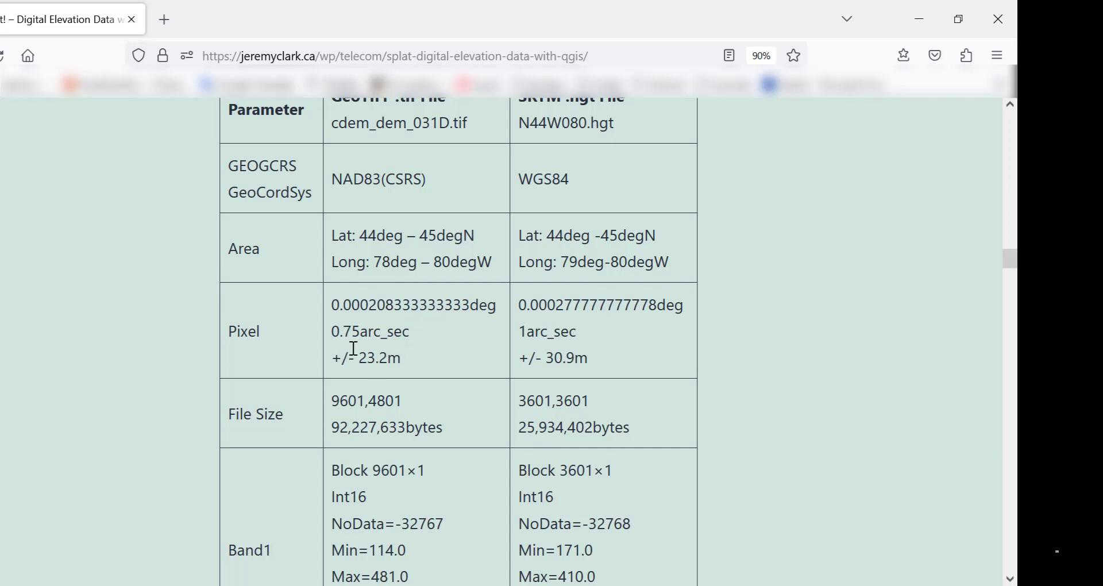
{"action": "scroll", "coordinate": [603, 330], "scroll_direction": "down", "scroll_amount": 3}
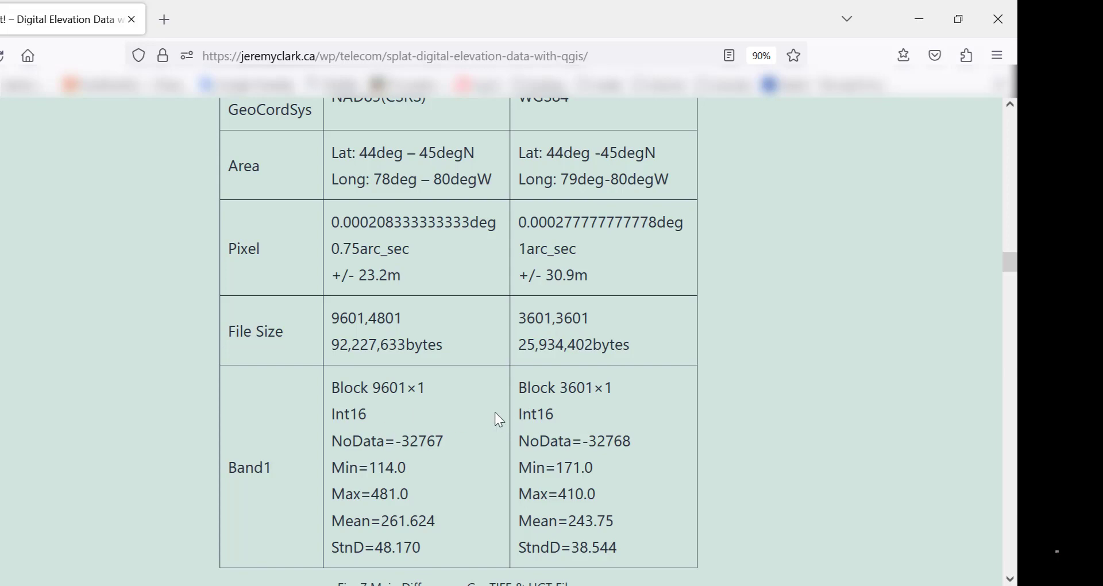
{"action": "scroll", "coordinate": [430, 415], "scroll_direction": "down", "scroll_amount": 5}
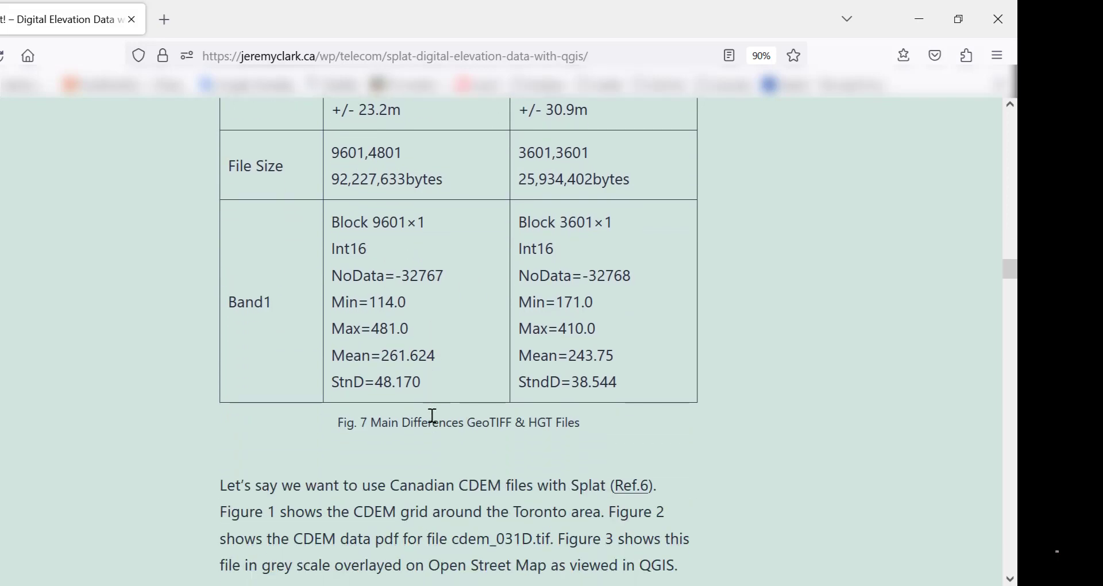
{"action": "scroll", "coordinate": [434, 412], "scroll_direction": "down", "scroll_amount": 4}
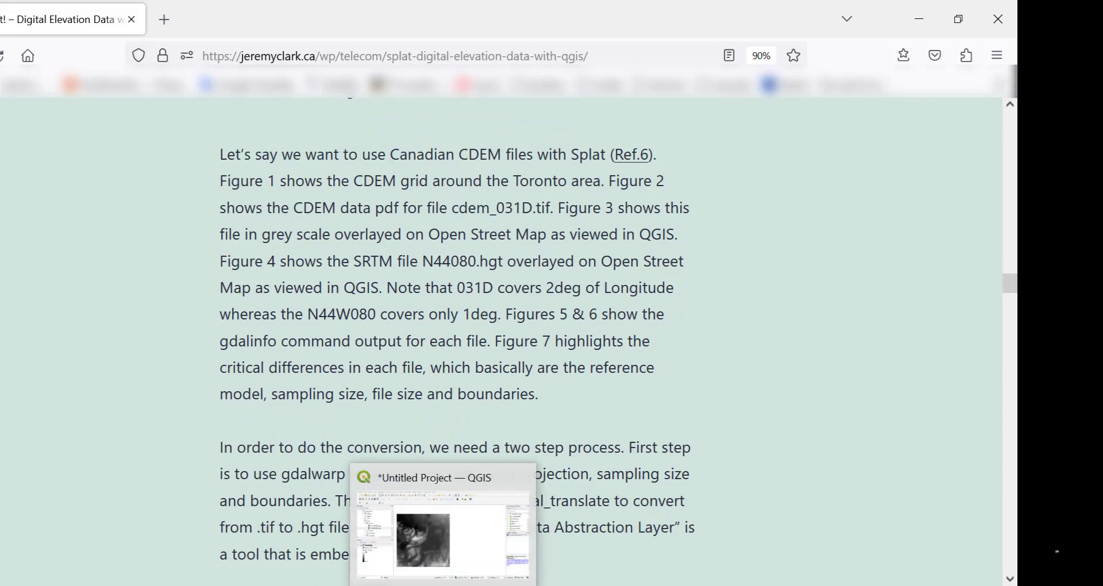
In QGIS, hide the N44W080 layer and open, then close, Clip Raster by Mask Layer from a 'clip' search.
{"action": "left_click", "coordinate": [444, 579]}
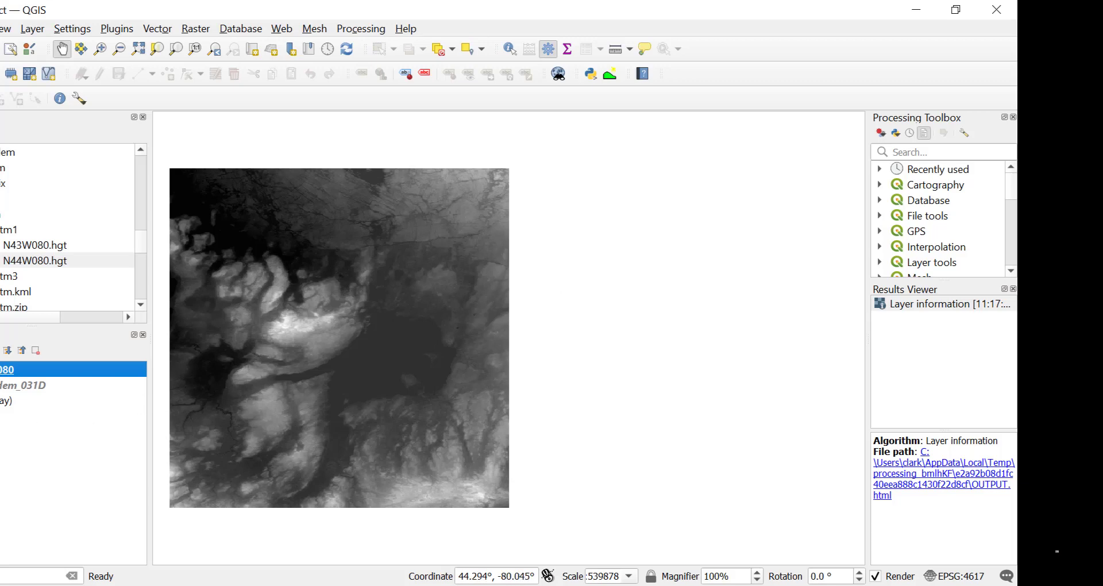
{"action": "key", "text": "space"}
{"action": "key", "text": "space"}
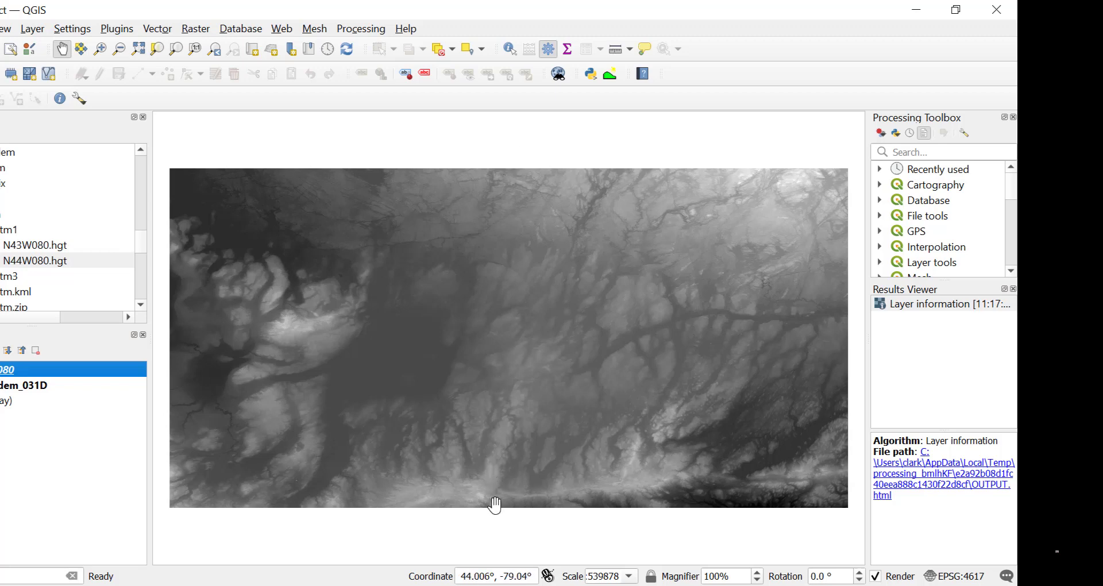
{"action": "left_click", "coordinate": [2, 579]}
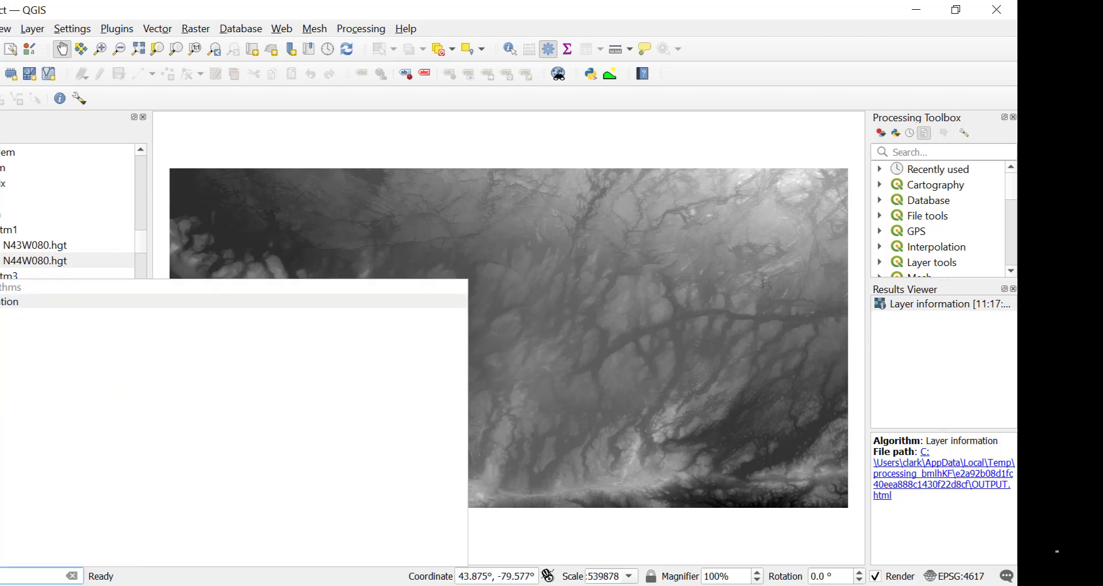
{"action": "key", "text": "BackSpace"}
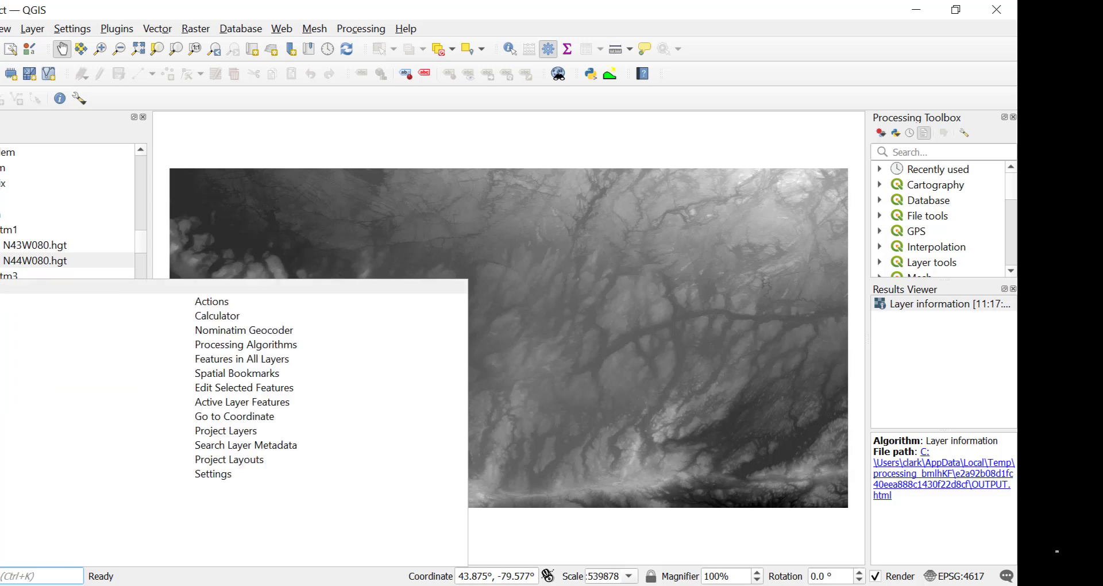
{"action": "type", "text": "clip"}
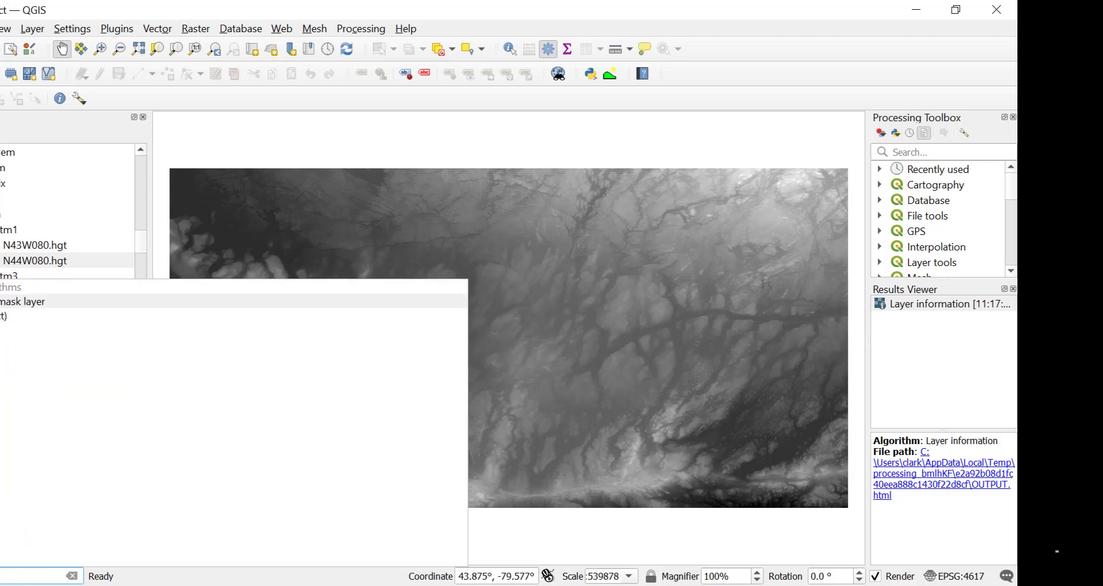
{"action": "key", "text": "Return"}
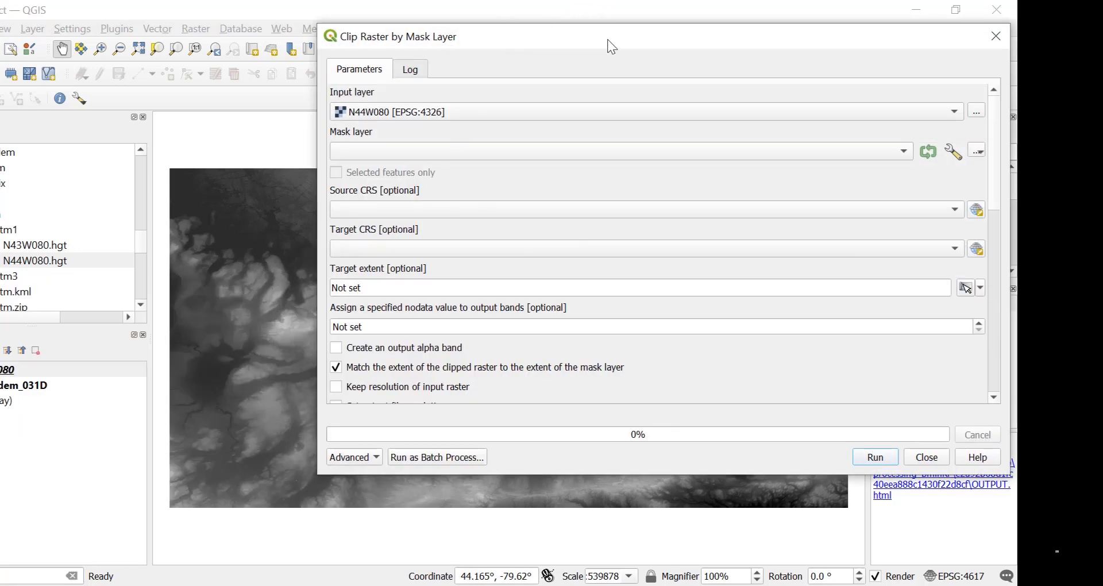
{"action": "left_click", "coordinate": [998, 37]}
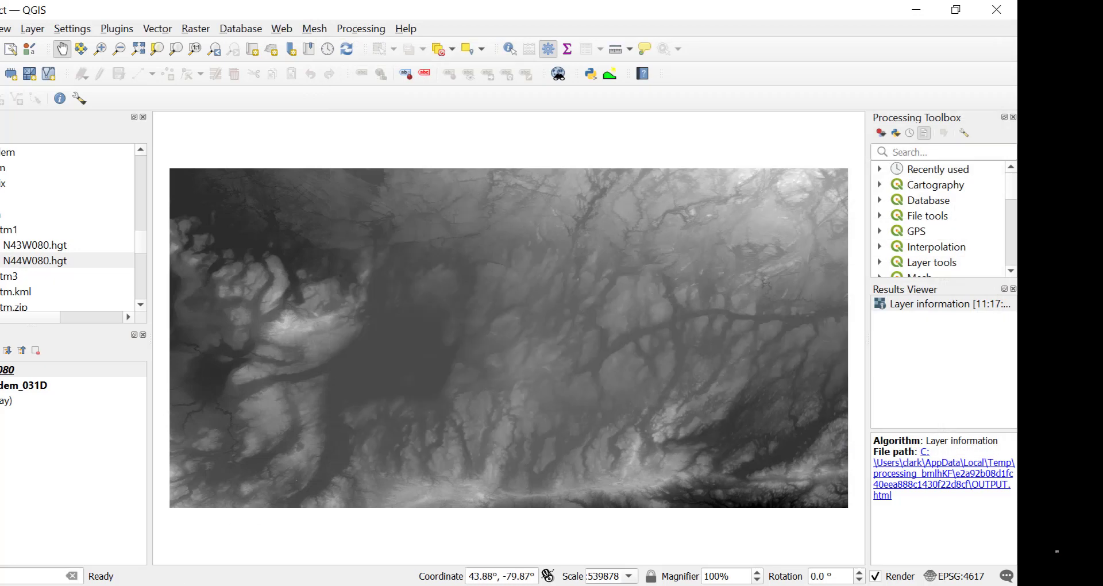
{"action": "left_click", "coordinate": [34, 577]}
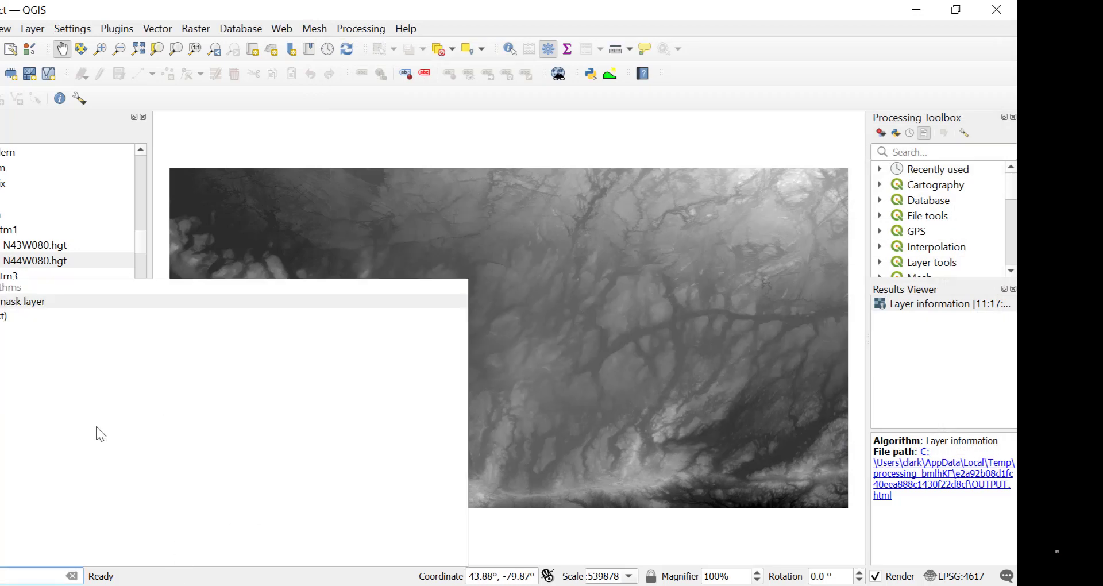
Open Warp (Reproject) from the search results and drag its window aside.
{"action": "key", "text": "Down"}
{"action": "key", "text": "Return"}
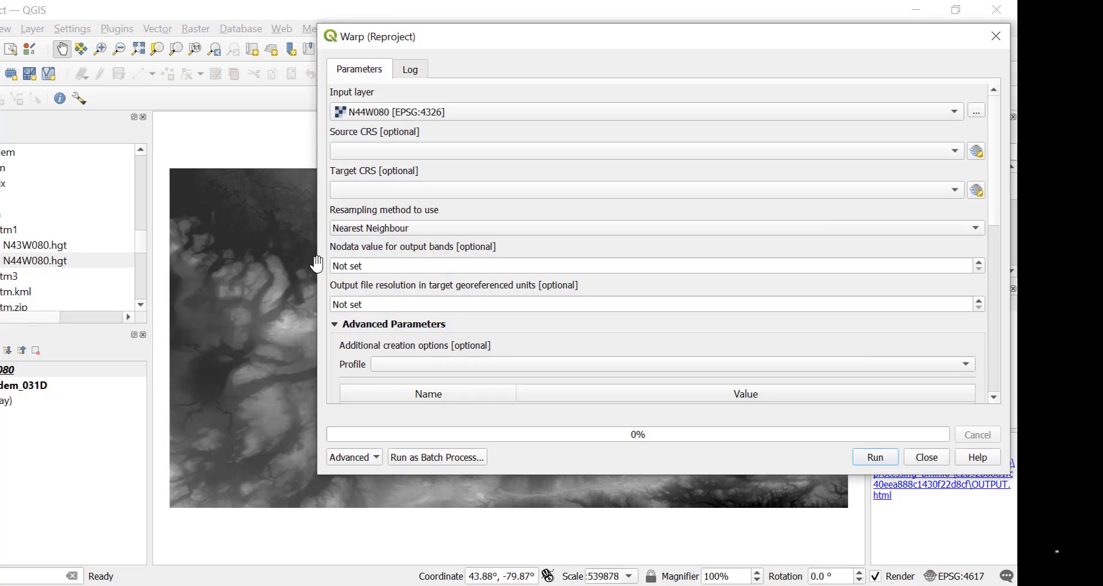
{"action": "left_click_drag", "start_coordinate": [562, 40], "coordinate": [668, 52]}
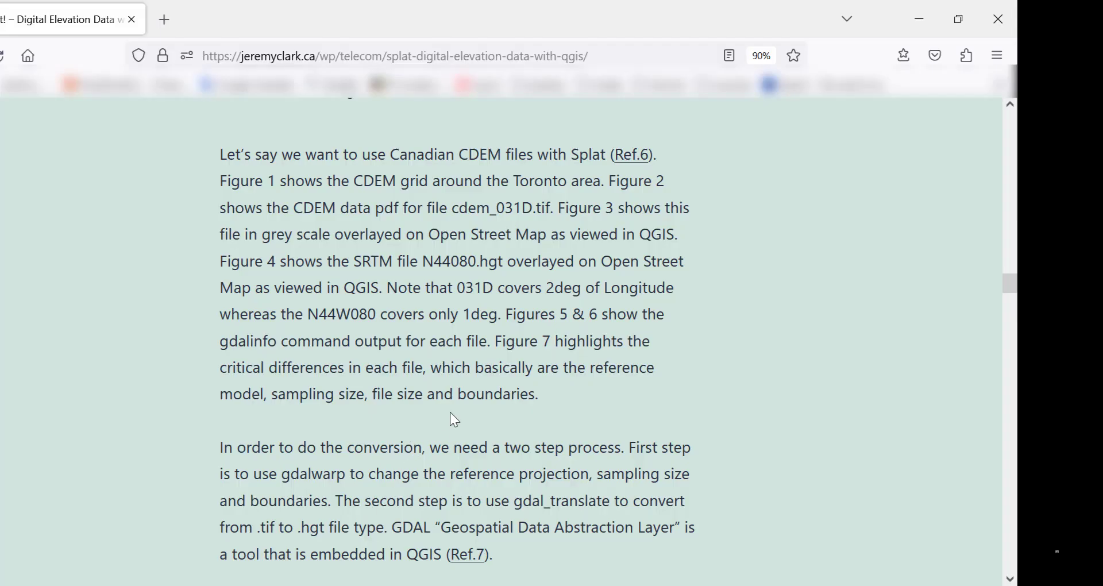
Scroll the article back up to the GeoTIFF vs HGT comparison table.
{"action": "scroll", "coordinate": [450, 414], "scroll_direction": "up", "scroll_amount": 10}
{"action": "scroll", "coordinate": [451, 413], "scroll_direction": "up", "scroll_amount": 3}
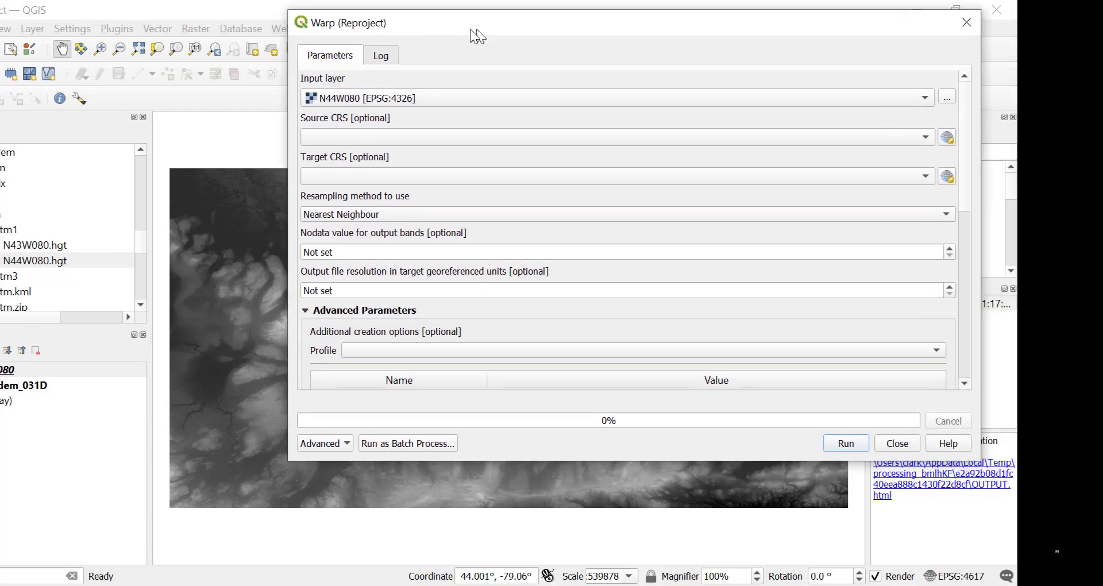
Warp cdem_dem_031D from EPSG:4617 to EPSG:4326 using Lanczos Windowed Sinc resampling.
{"action": "left_click_drag", "start_coordinate": [470, 28], "coordinate": [464, 29]}
{"action": "left_click", "coordinate": [916, 99]}
{"action": "left_click", "coordinate": [415, 81]}
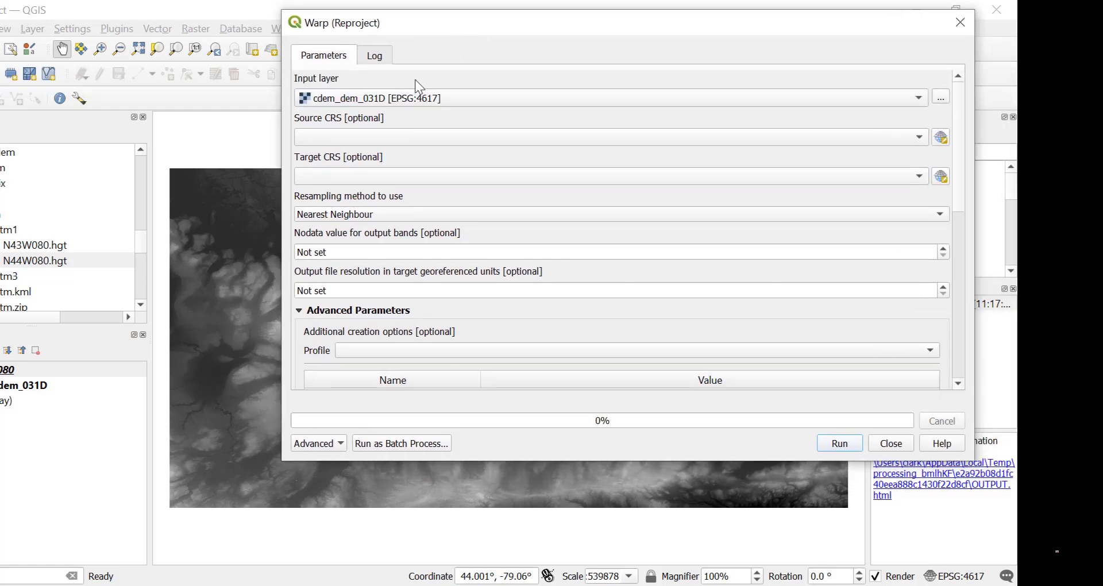
{"action": "left_click", "coordinate": [919, 141]}
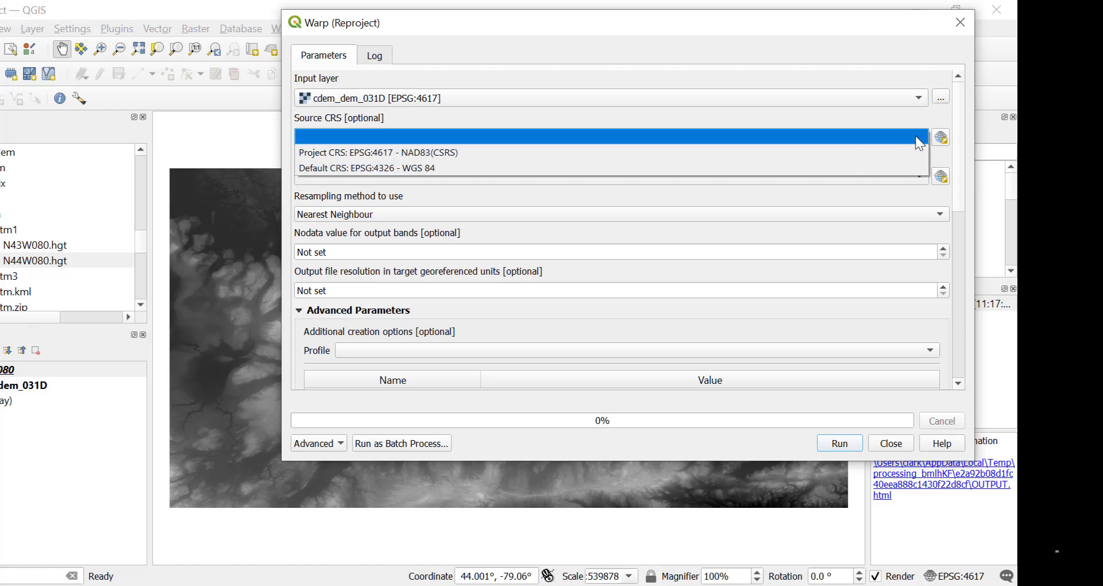
{"action": "left_click", "coordinate": [475, 152]}
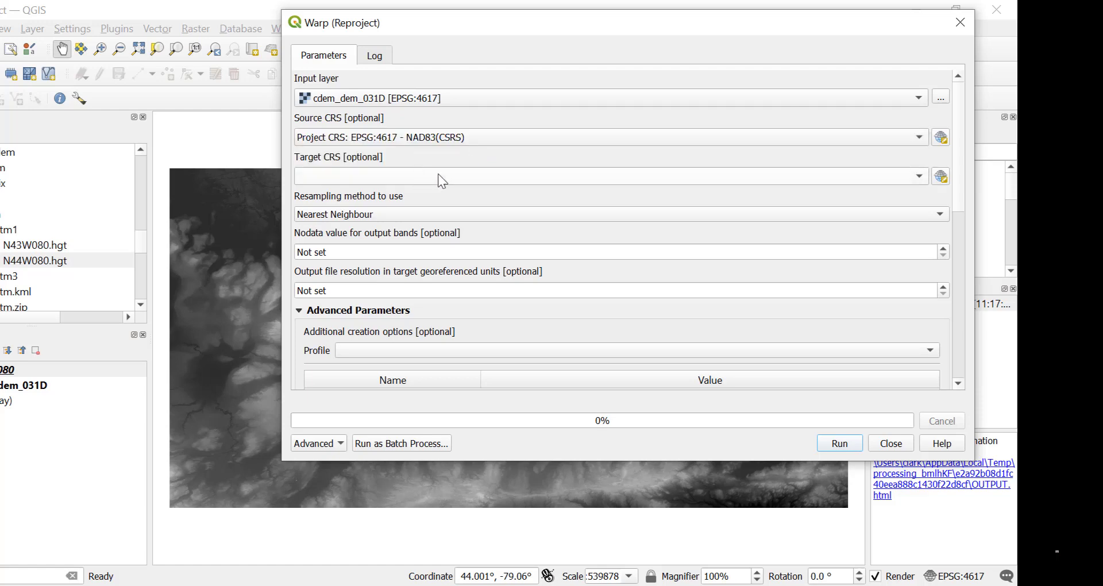
{"action": "left_click", "coordinate": [918, 178]}
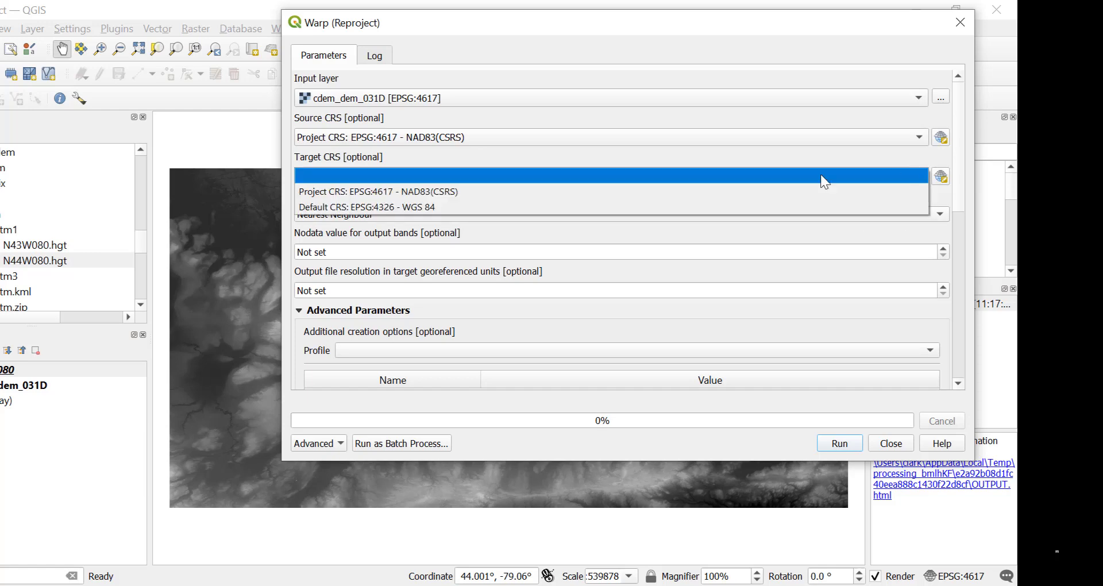
{"action": "left_click", "coordinate": [487, 208]}
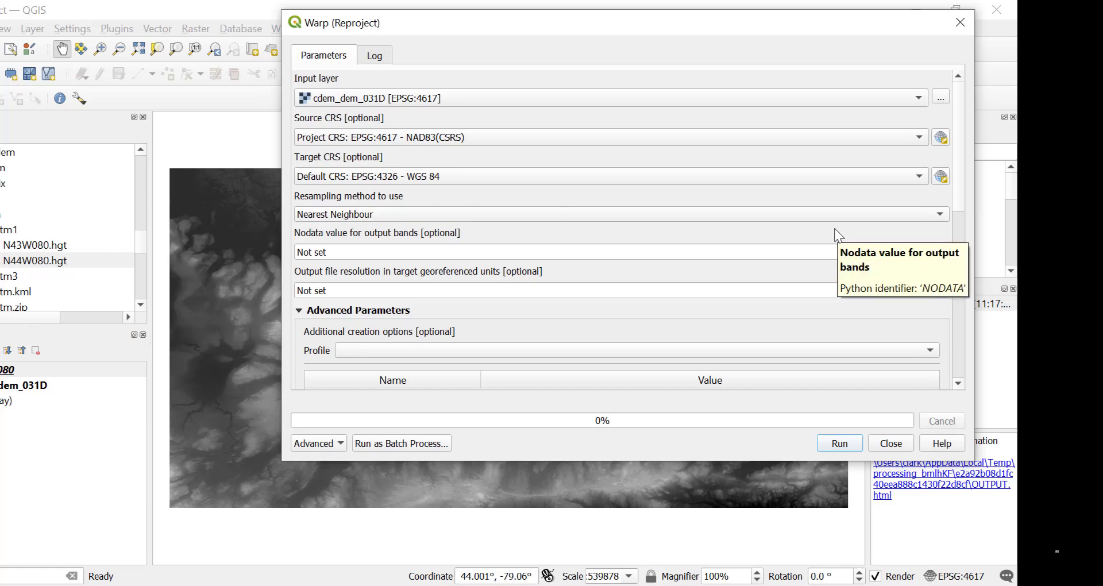
{"action": "left_click", "coordinate": [940, 214]}
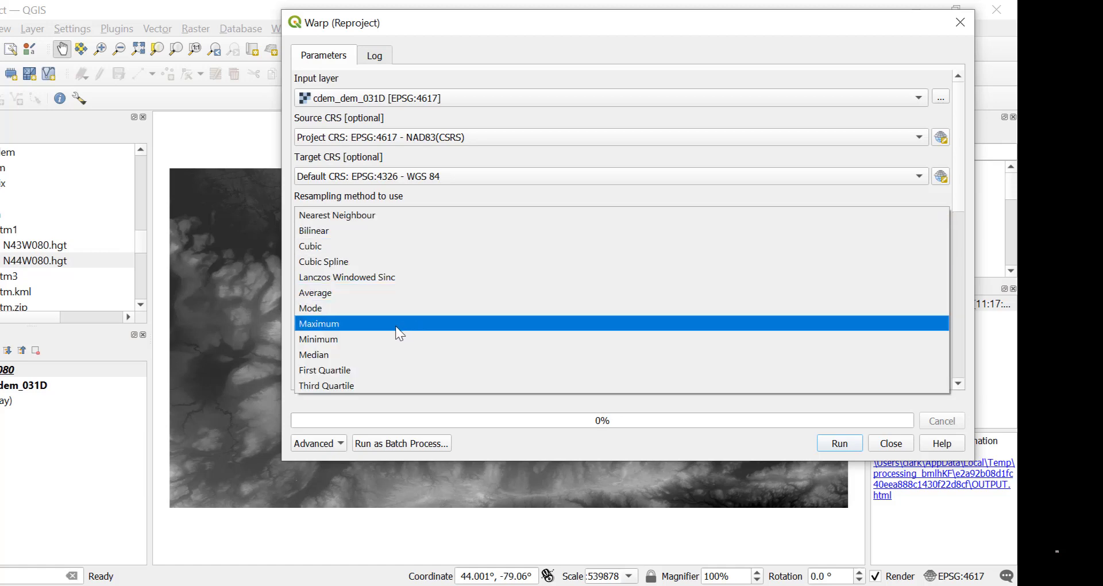
{"action": "left_click", "coordinate": [332, 280]}
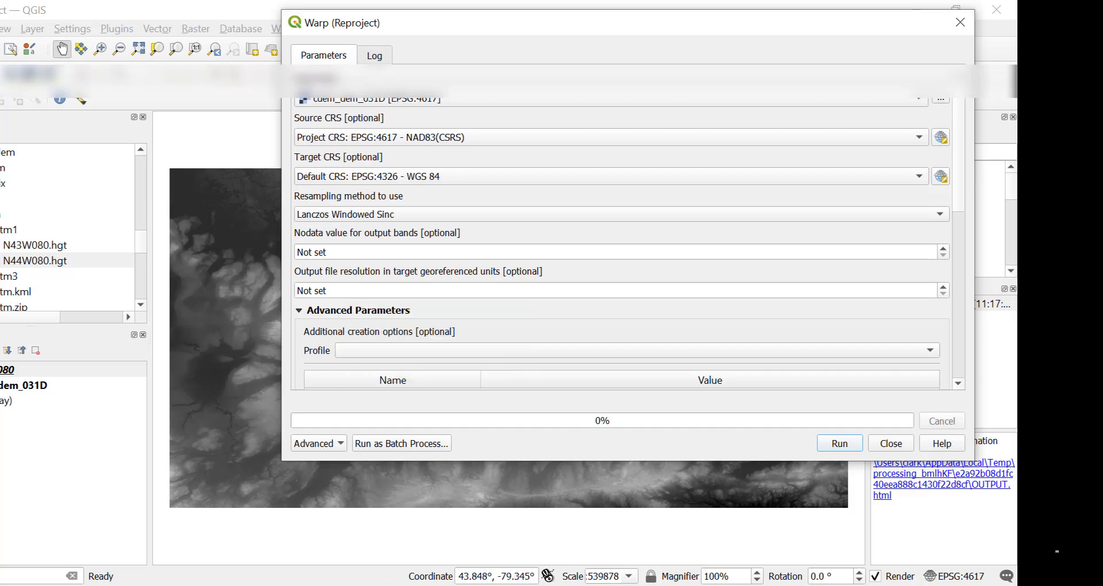
Copy 0.000277777777778 from the blog table's SRTM Pixel cell, then return to QGIS.
{"action": "key", "text": "alt+Tab"}
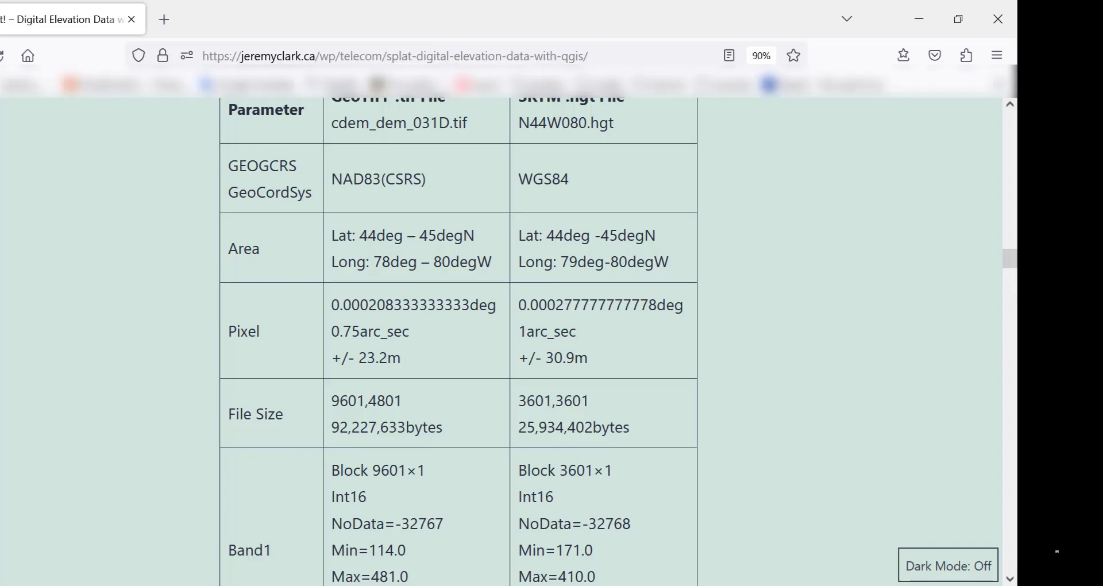
{"action": "left_click_drag", "start_coordinate": [344, 304], "coordinate": [418, 303]}
{"action": "left_click", "coordinate": [336, 303]}
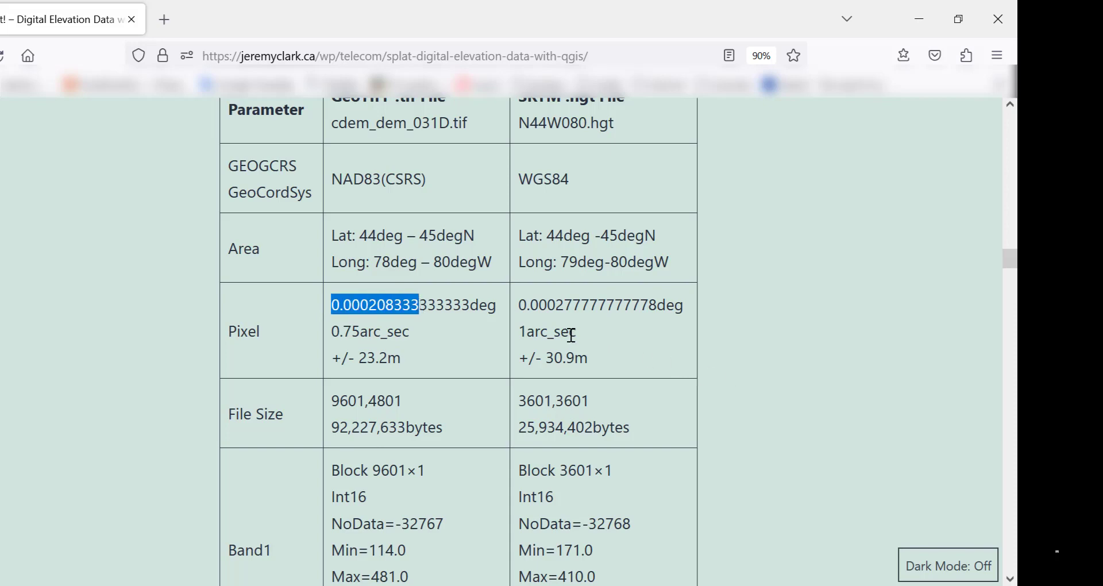
{"action": "left_click_drag", "start_coordinate": [522, 305], "coordinate": [657, 305]}
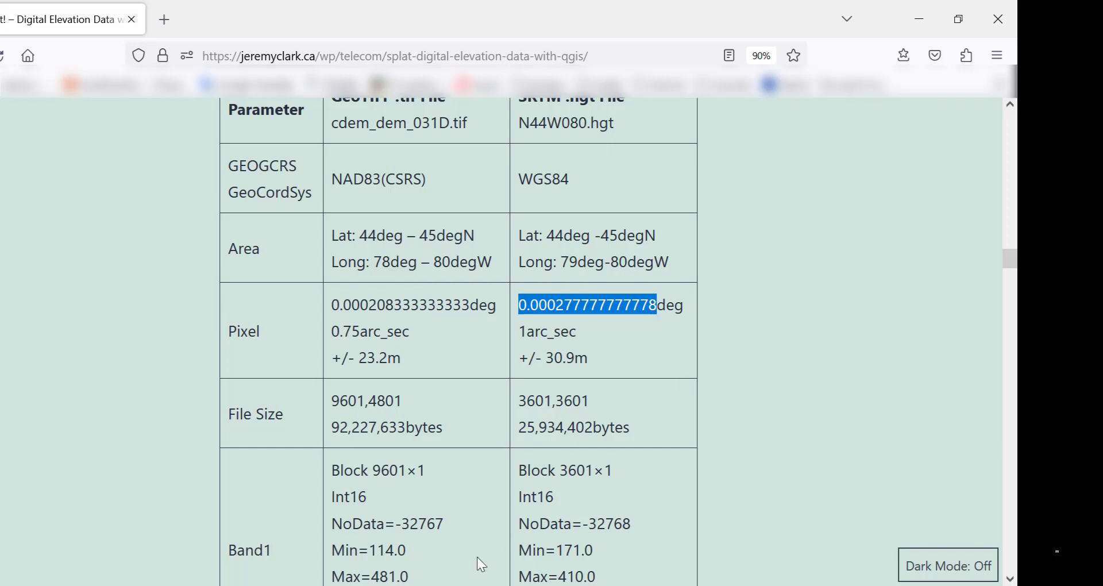
{"action": "key", "text": "alt+Tab"}
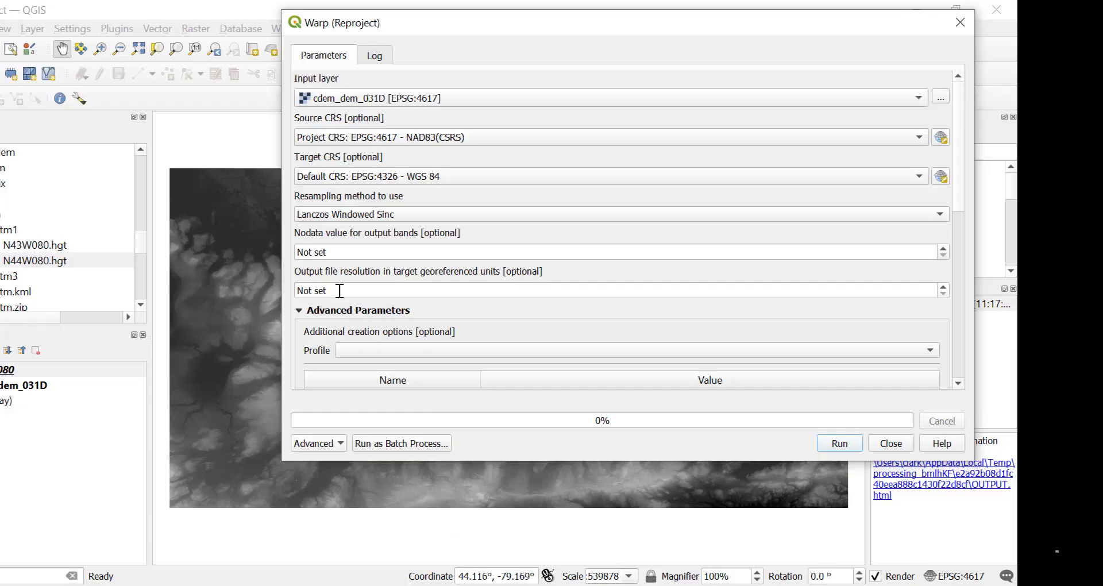
Paste 0.000277777777778 into the warp's Output file resolution field.
{"action": "left_click", "coordinate": [334, 291]}
{"action": "triple_click", "coordinate": [333, 290]}
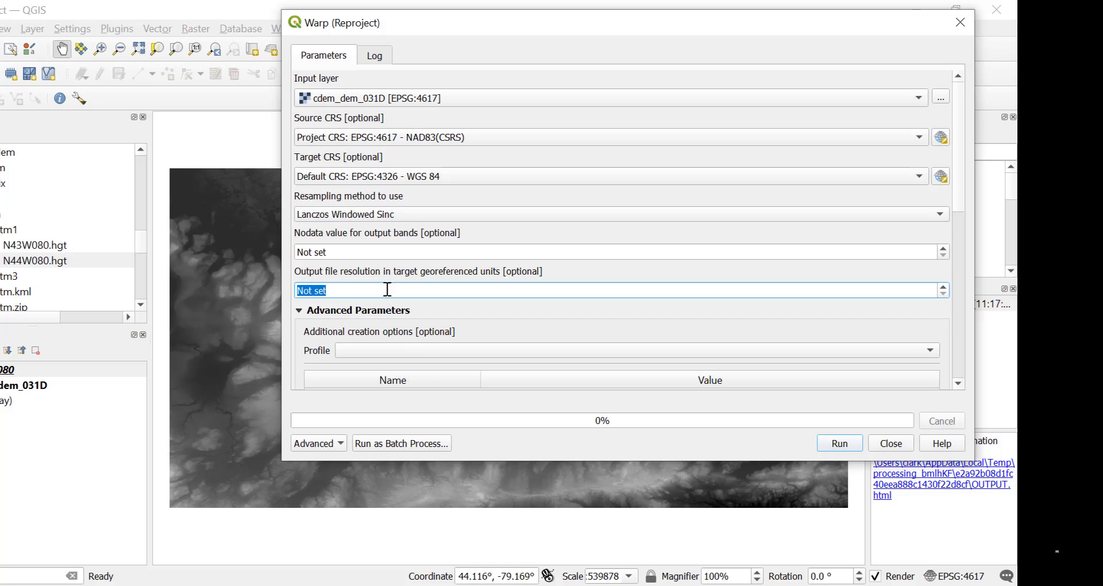
{"action": "left_click", "coordinate": [942, 287]}
{"action": "type", "text": "0.000277777777778"}
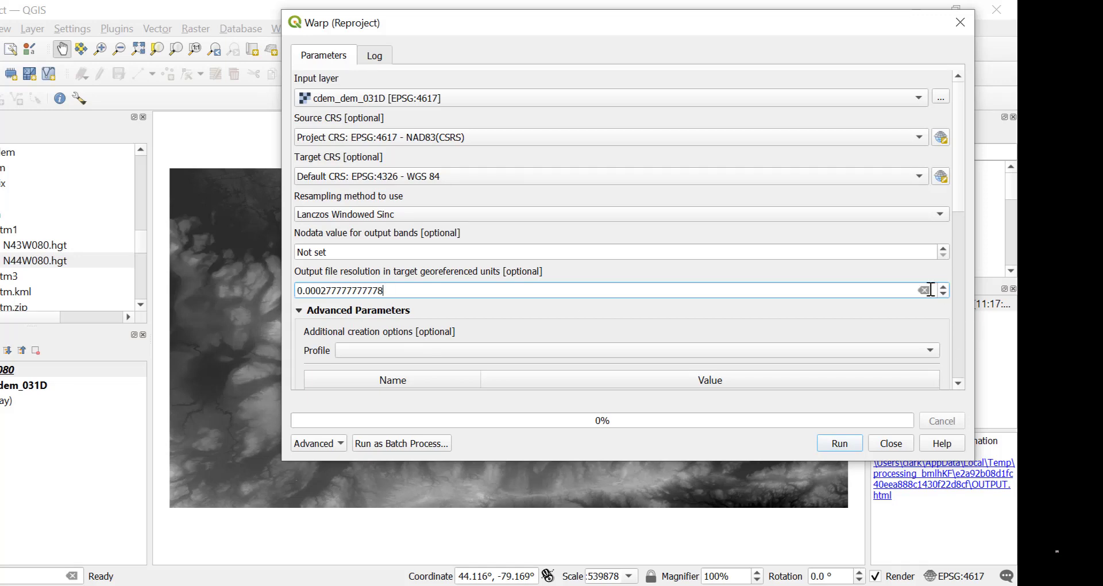
{"action": "scroll", "coordinate": [783, 309], "scroll_direction": "down", "scroll_amount": 1}
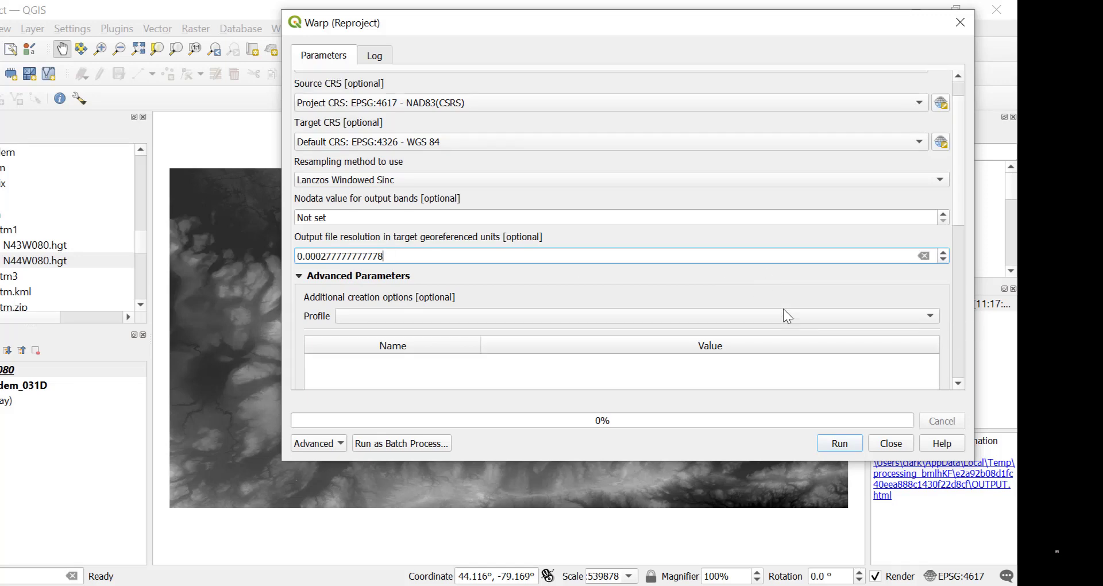
{"action": "scroll", "coordinate": [783, 308], "scroll_direction": "down", "scroll_amount": 1}
{"action": "scroll", "coordinate": [783, 309], "scroll_direction": "down", "scroll_amount": 3}
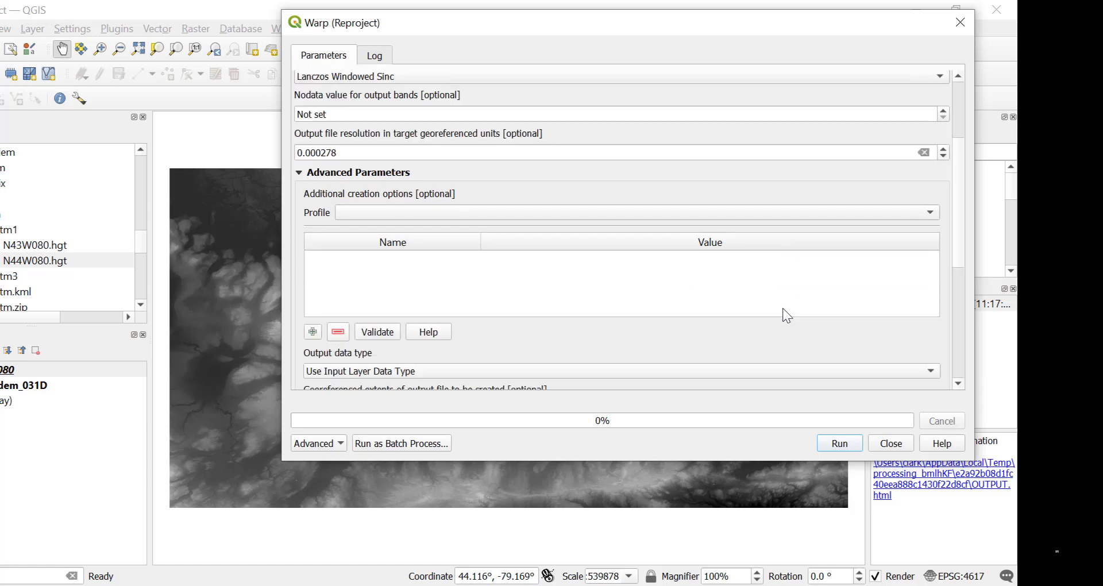
{"action": "scroll", "coordinate": [786, 315], "scroll_direction": "down", "scroll_amount": 1}
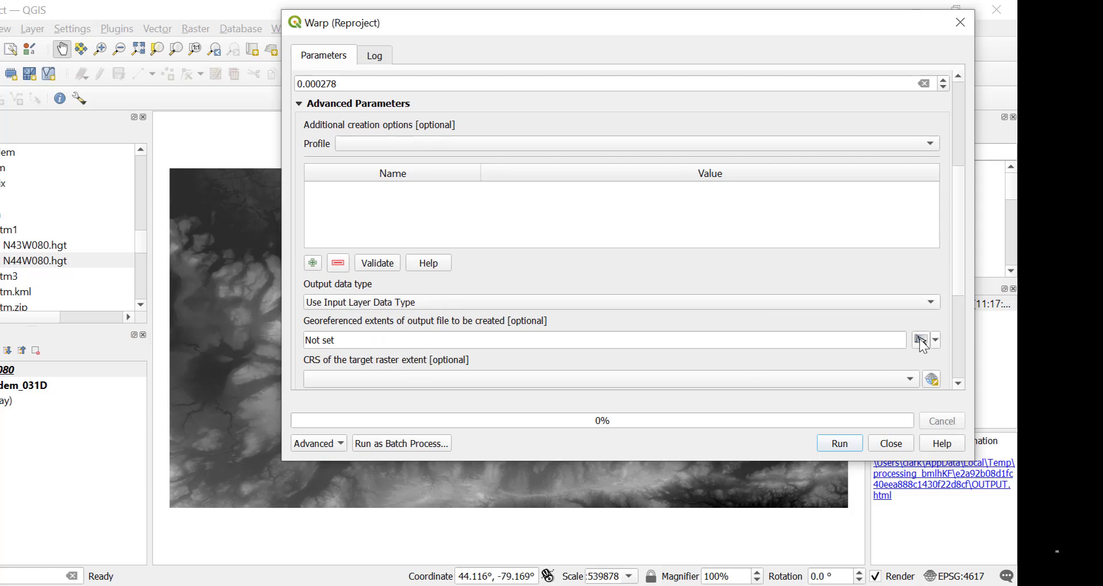
Calculate the warp extent from layer N44W080 (-80.000138889 to -78.999861111, 43.999861111 to 45.000138889).
{"action": "left_click", "coordinate": [920, 341]}
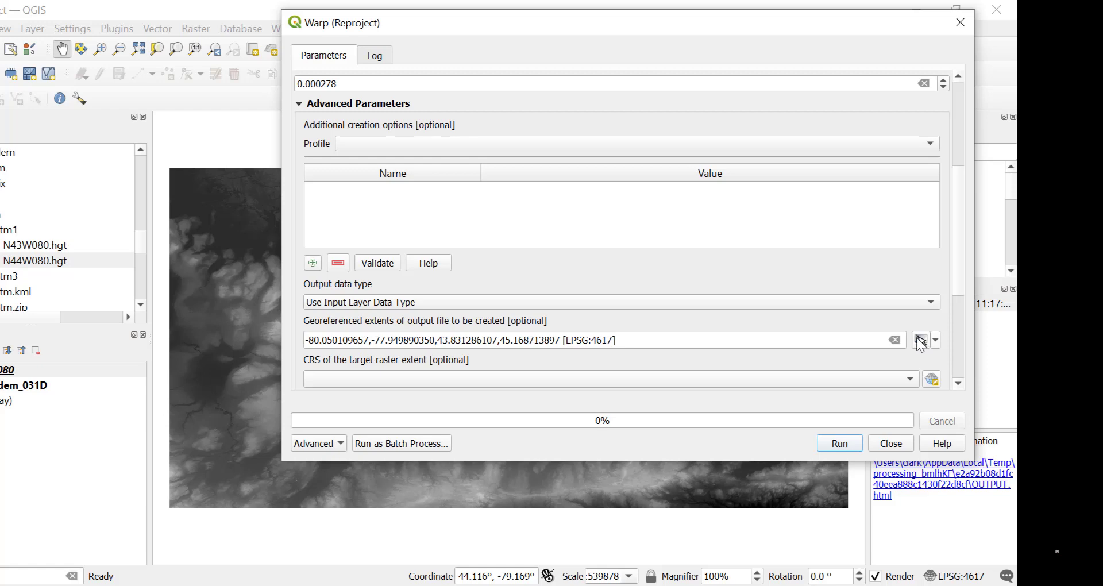
{"action": "left_click", "coordinate": [936, 341]}
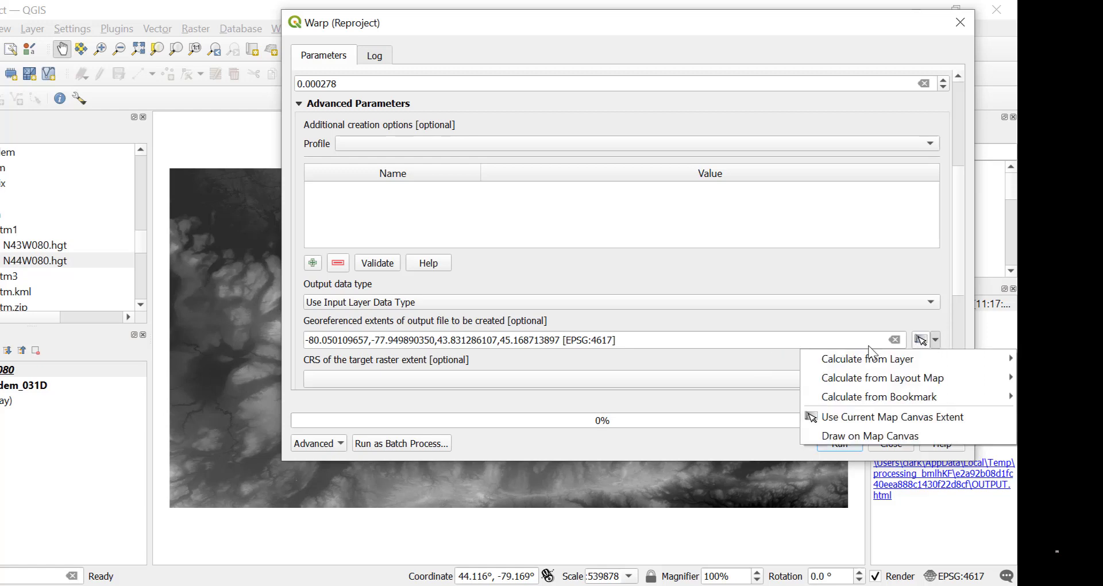
{"action": "mouse_move", "coordinate": [870, 358]}
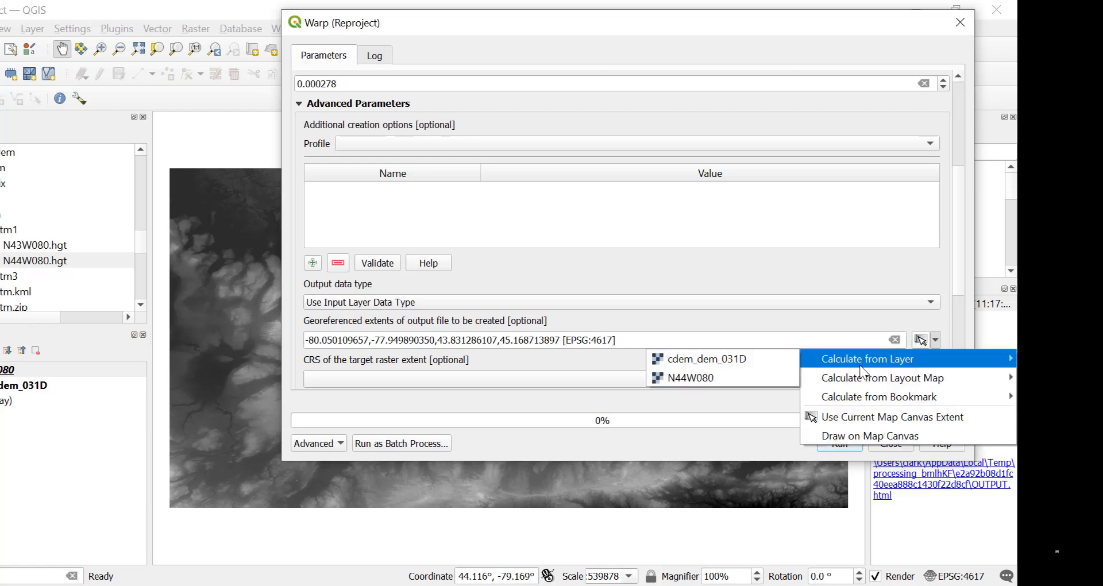
{"action": "left_click", "coordinate": [718, 378]}
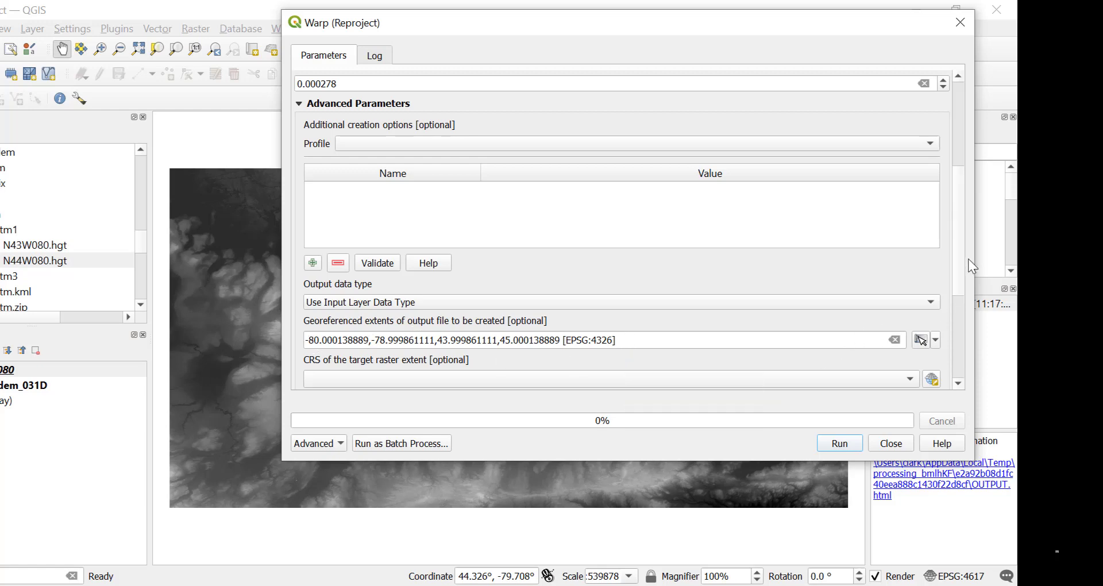
{"action": "scroll", "coordinate": [957, 259], "scroll_direction": "down", "scroll_amount": 3}
{"action": "scroll", "coordinate": [957, 287], "scroll_direction": "down", "scroll_amount": 5}
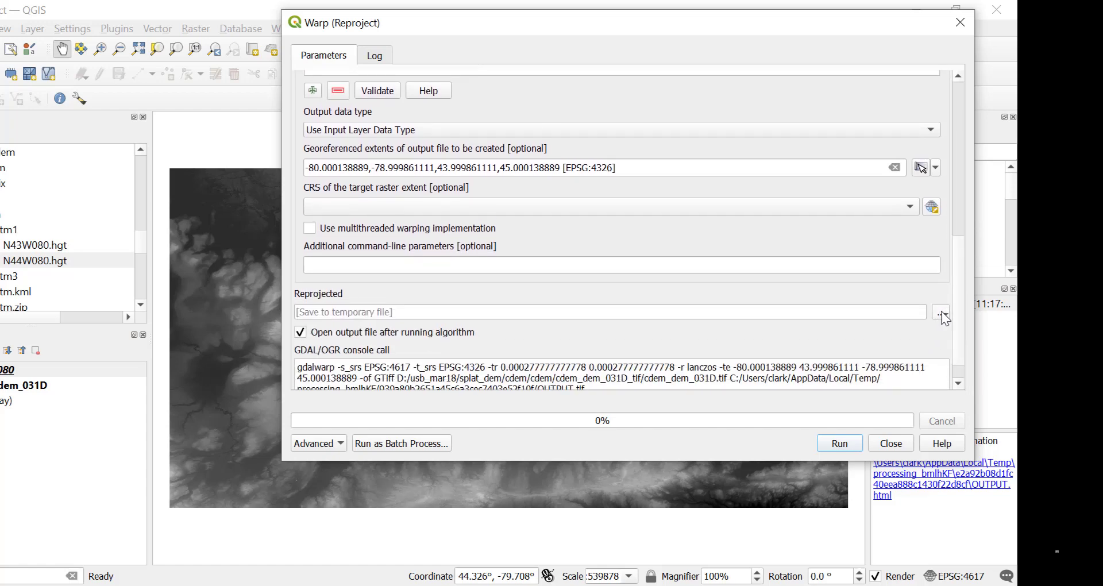
Cancel saving the Reprojected output to a file and close Warp (Reproject) without running it.
{"action": "left_click", "coordinate": [941, 314]}
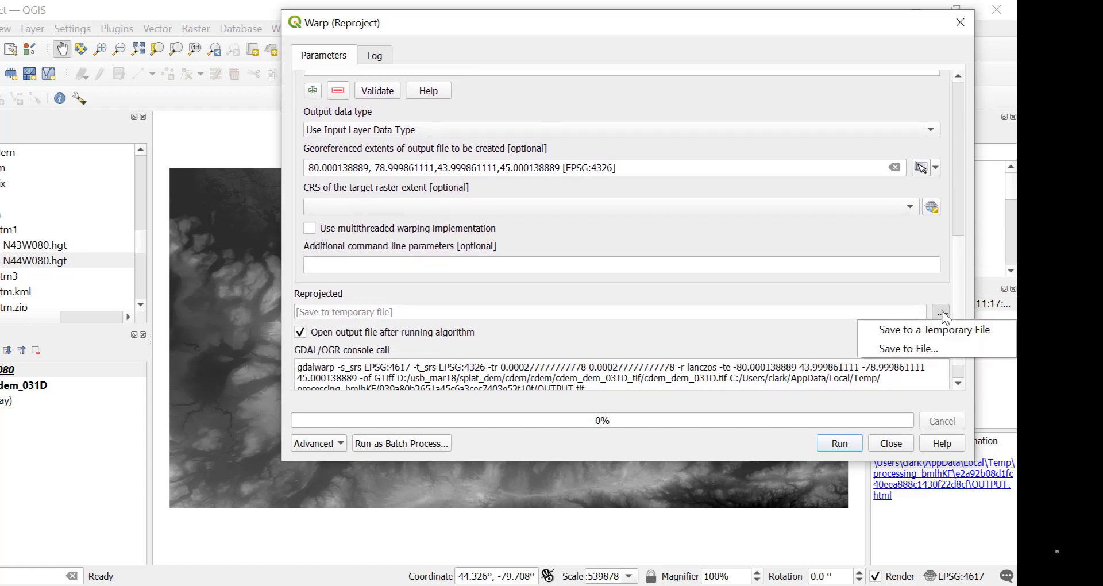
{"action": "left_click", "coordinate": [932, 349]}
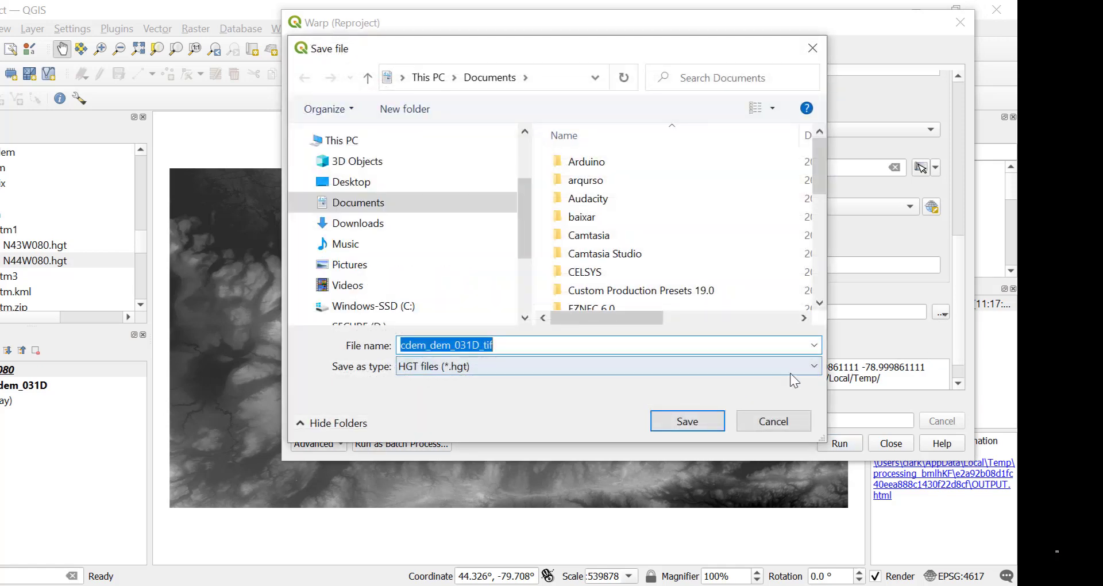
{"action": "left_click", "coordinate": [814, 49]}
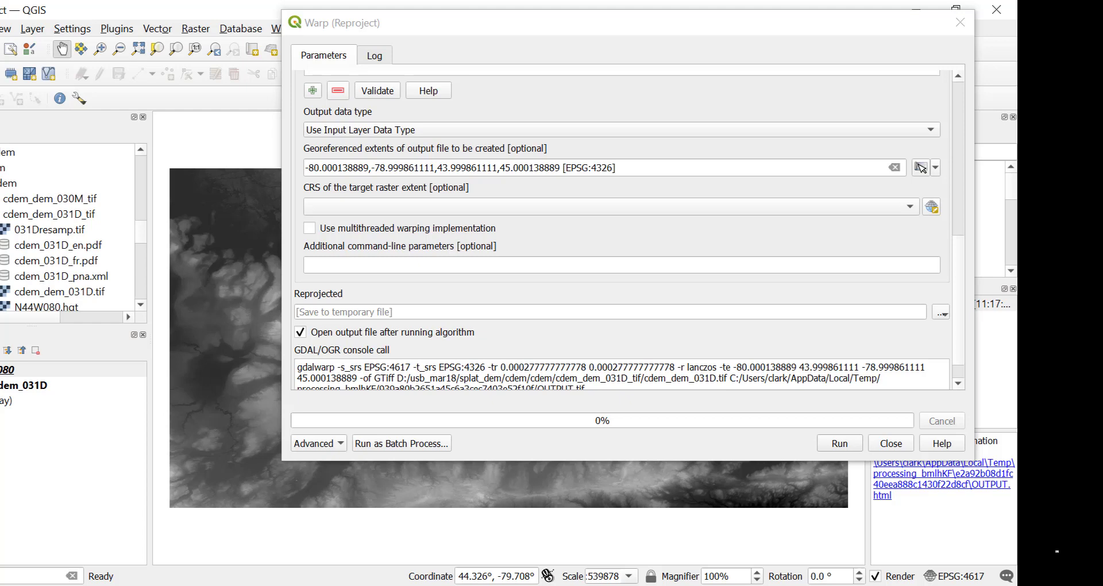
{"action": "scroll", "coordinate": [85, 288], "scroll_direction": "down", "scroll_amount": 1}
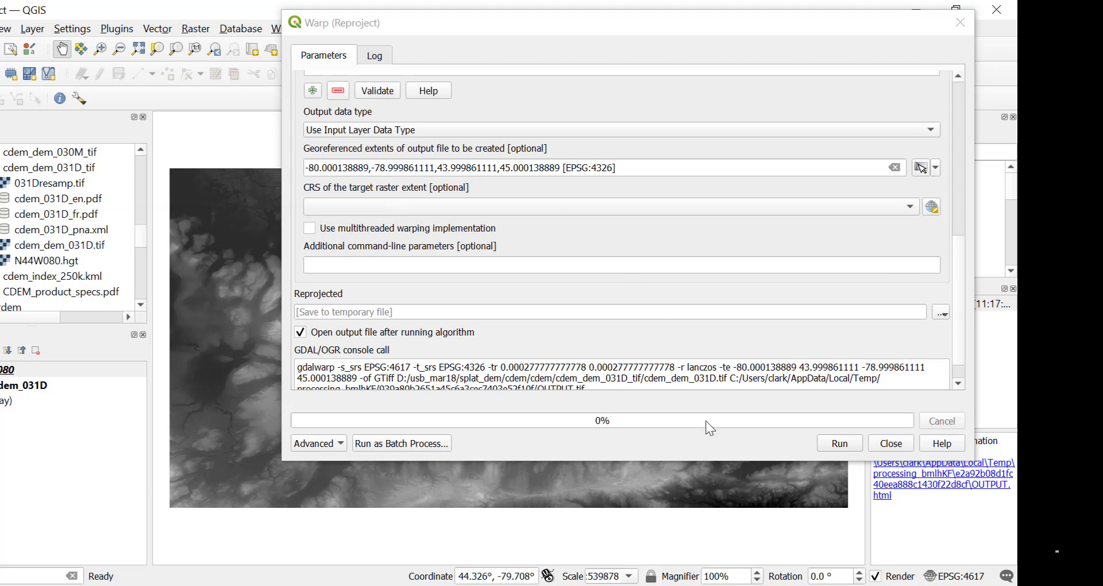
{"action": "left_click", "coordinate": [962, 23]}
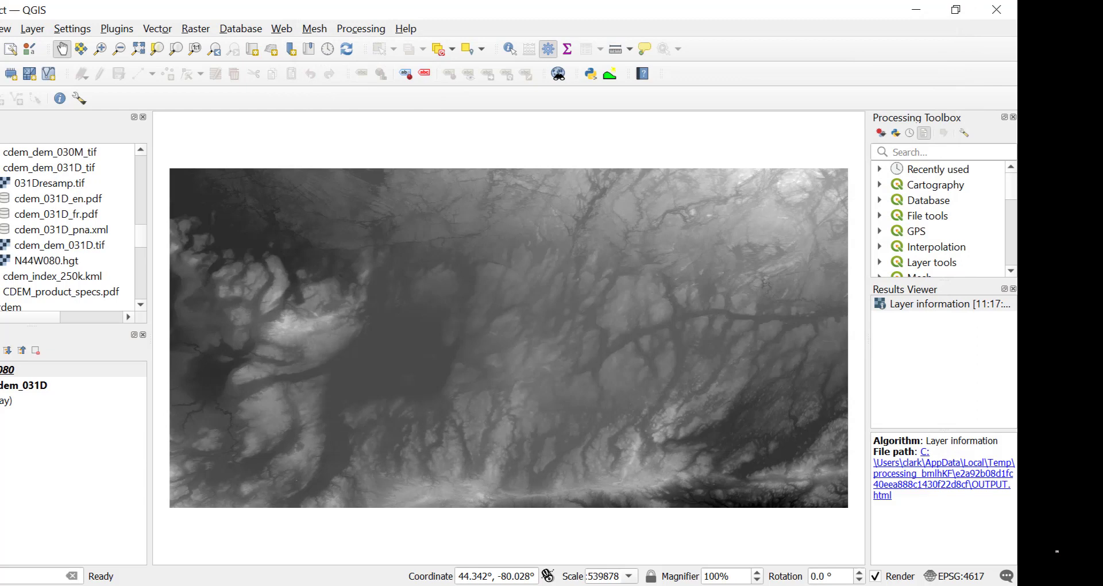
Hide the old layers, add 031Dresamp.tif, and briefly open then close Clip Raster by Extent.
{"action": "left_click", "coordinate": [2, 369]}
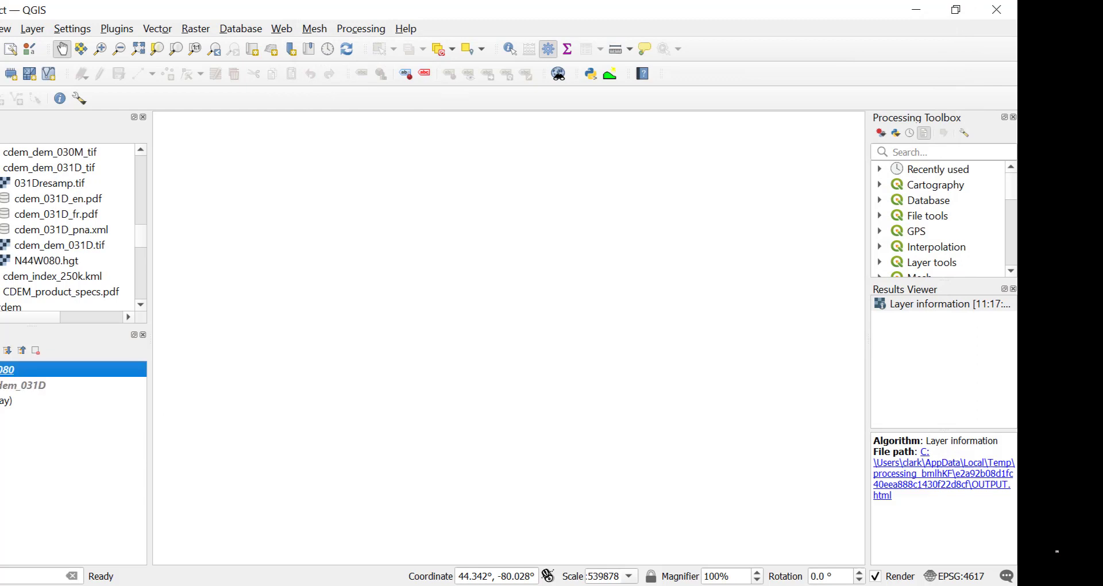
{"action": "double_click", "coordinate": [30, 183]}
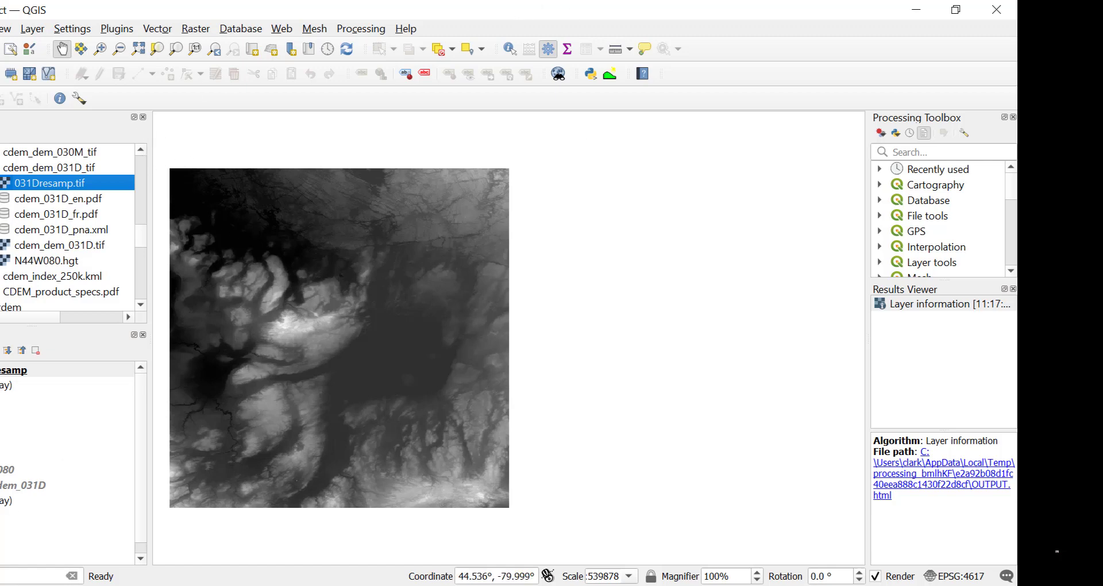
{"action": "key", "text": "ctrl+k"}
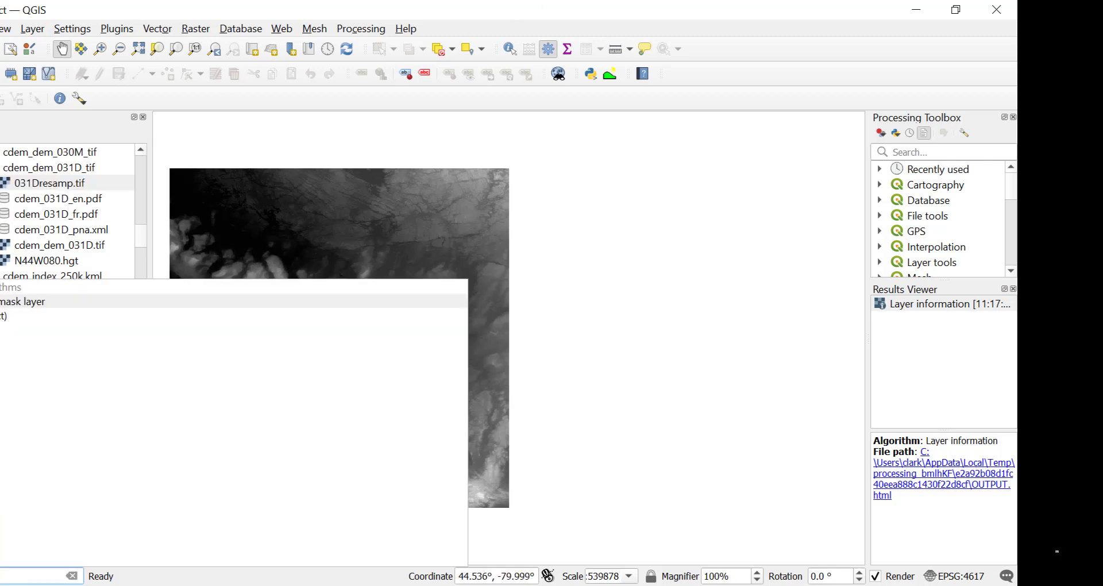
{"action": "key", "text": "BackSpace"}
{"action": "type", "text": "sa"}
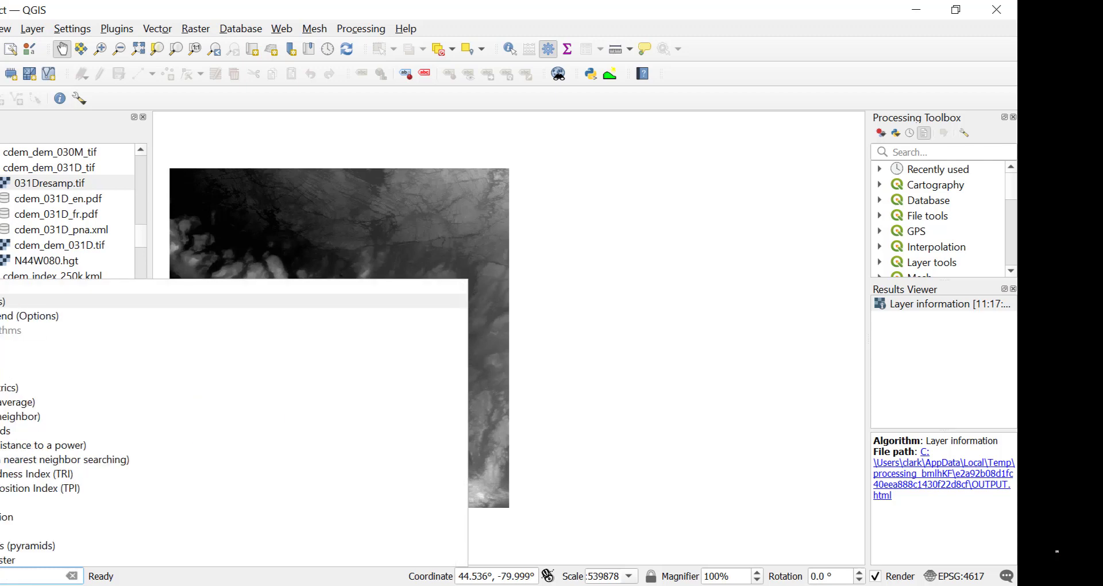
{"action": "type", "text": "st"}
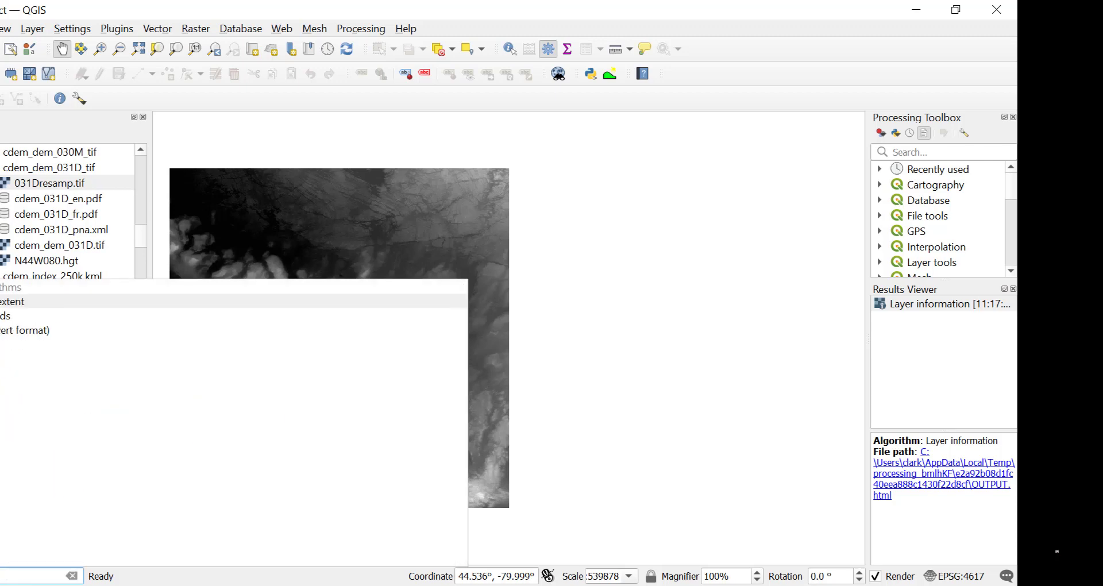
{"action": "key", "text": "Return"}
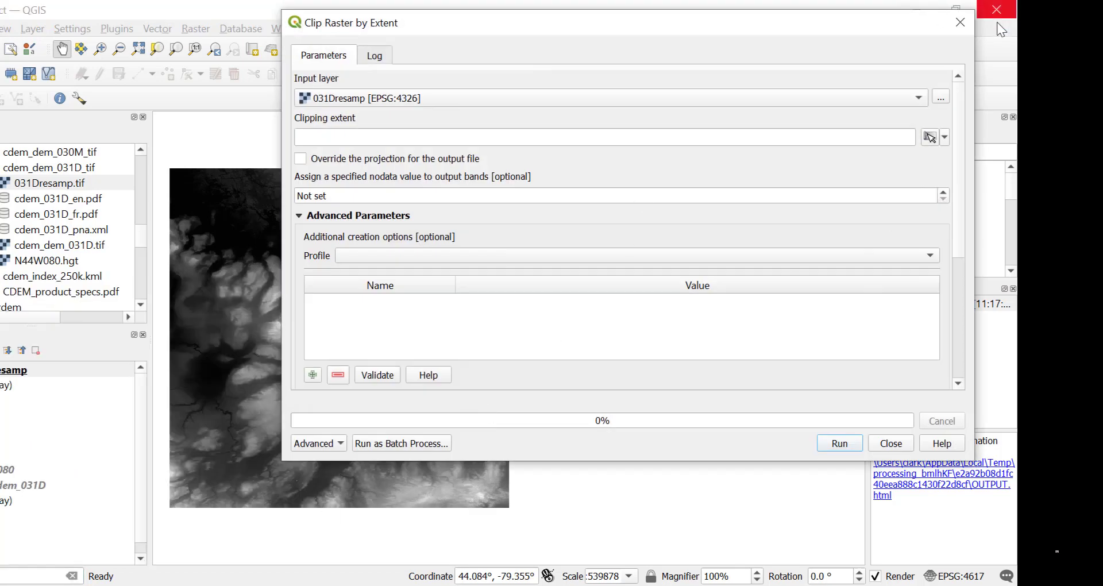
{"action": "left_click", "coordinate": [960, 22]}
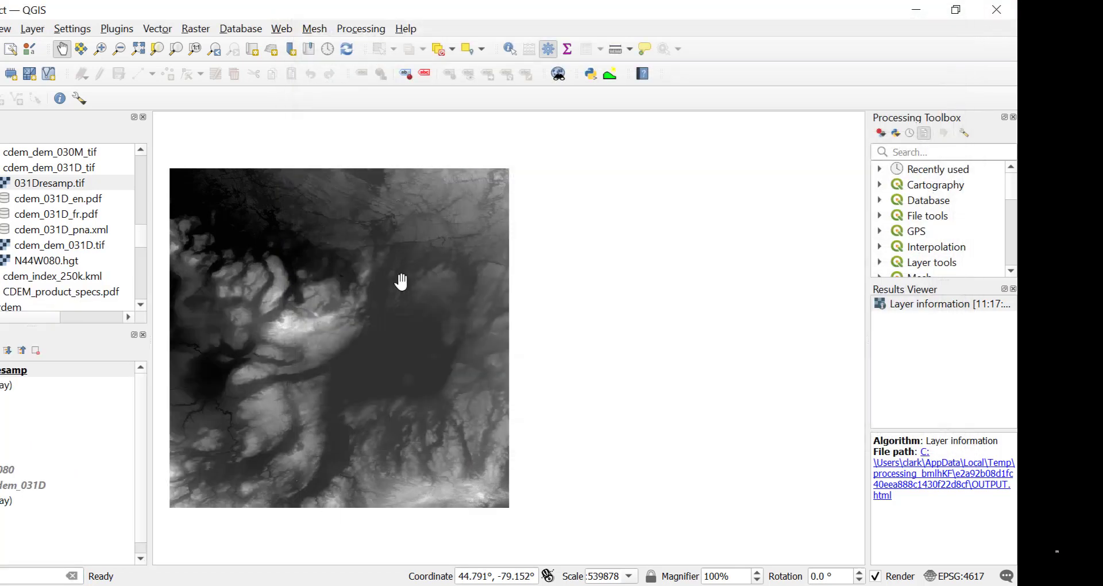
{"action": "left_click", "coordinate": [11, 575]}
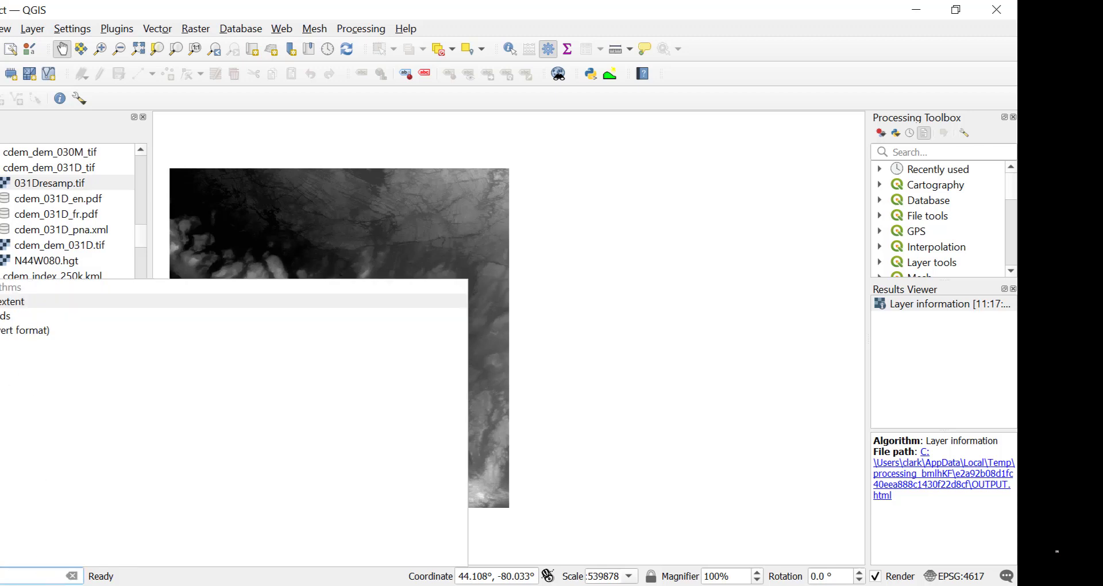
Open Translate (Convert Format) and move and enlarge its window to show the output fields.
{"action": "left_click", "coordinate": [34, 330]}
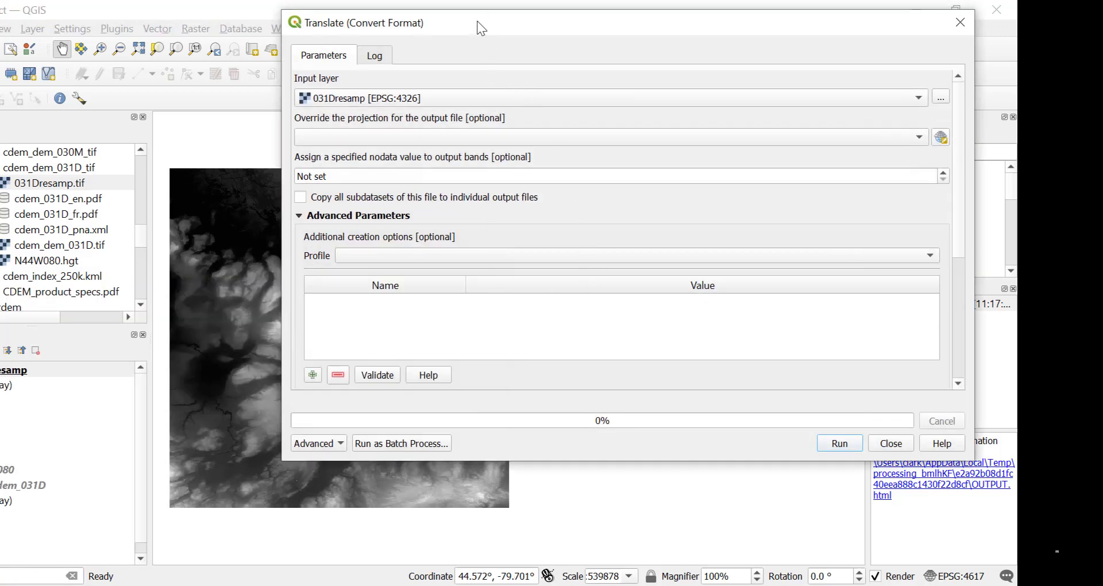
{"action": "left_click_drag", "start_coordinate": [482, 27], "coordinate": [703, 45]}
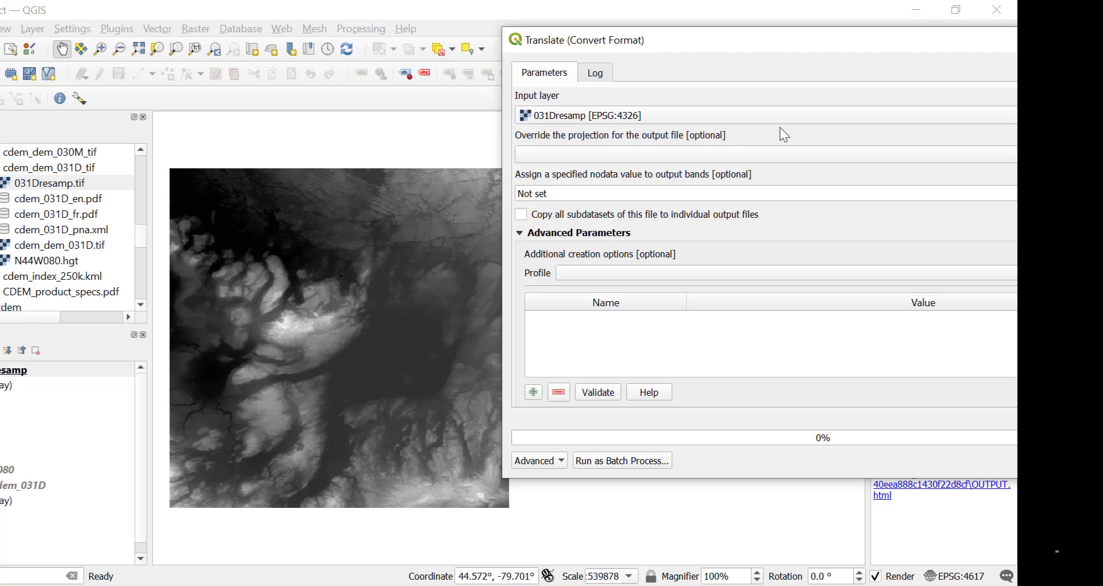
{"action": "scroll", "coordinate": [791, 350], "scroll_direction": "down", "scroll_amount": 2}
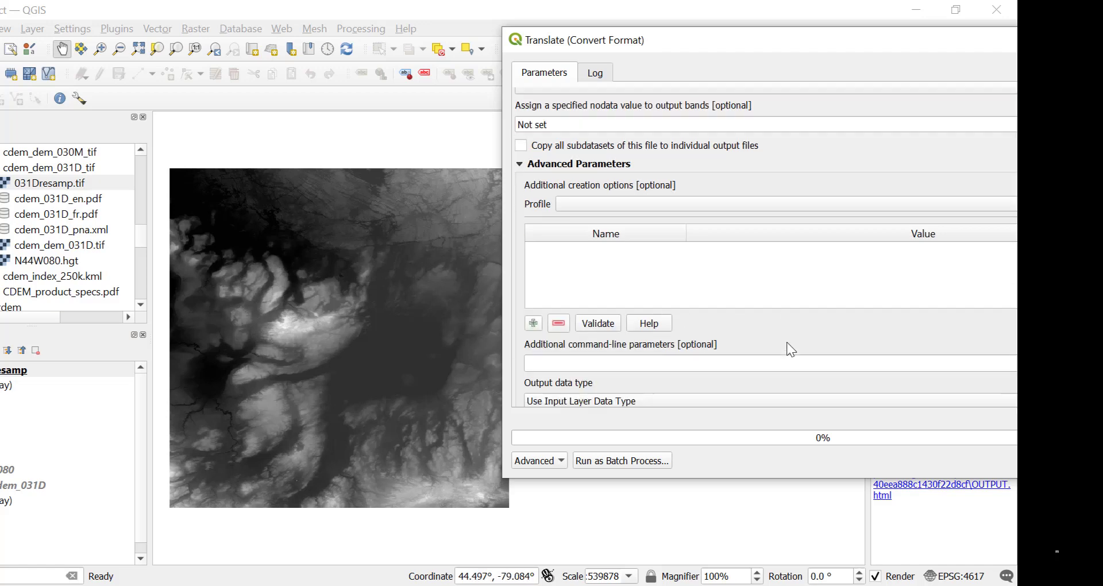
{"action": "scroll", "coordinate": [791, 350], "scroll_direction": "down", "scroll_amount": 1}
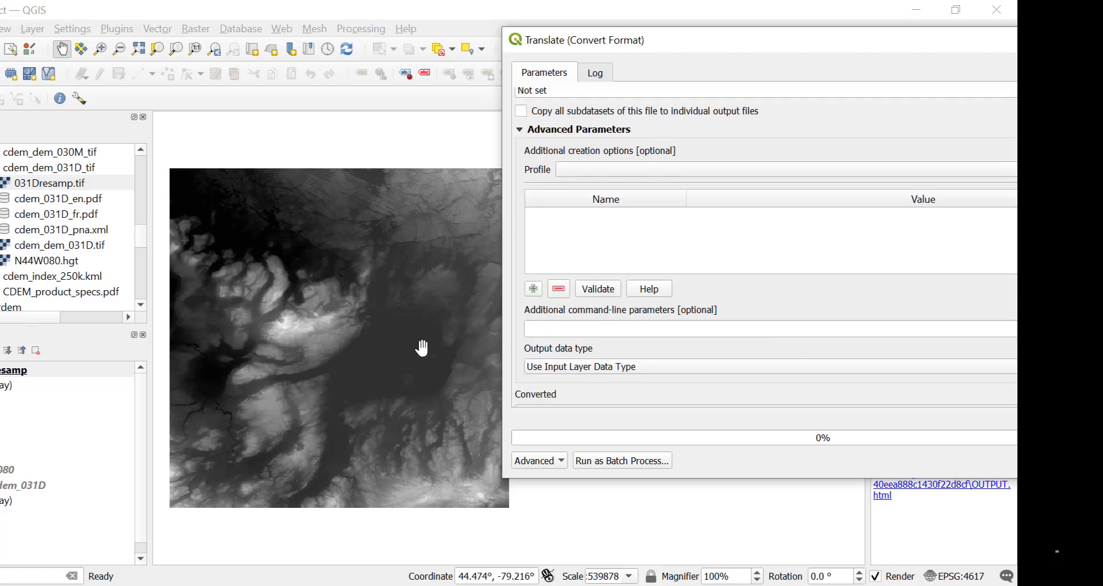
{"action": "left_click_drag", "start_coordinate": [872, 30], "coordinate": [872, 3]}
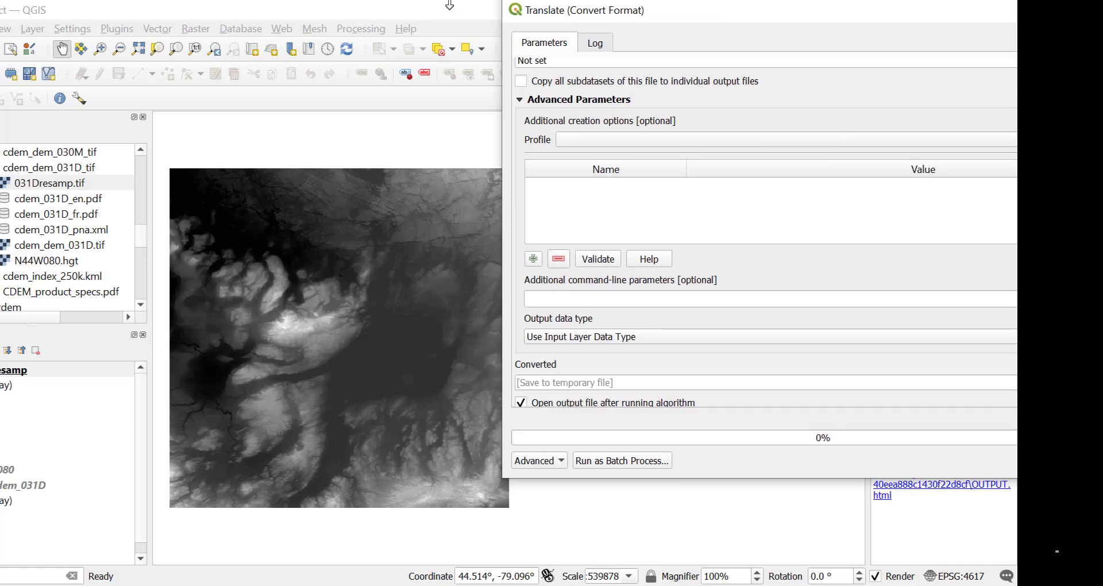
{"action": "left_click_drag", "start_coordinate": [712, 22], "coordinate": [328, 20]}
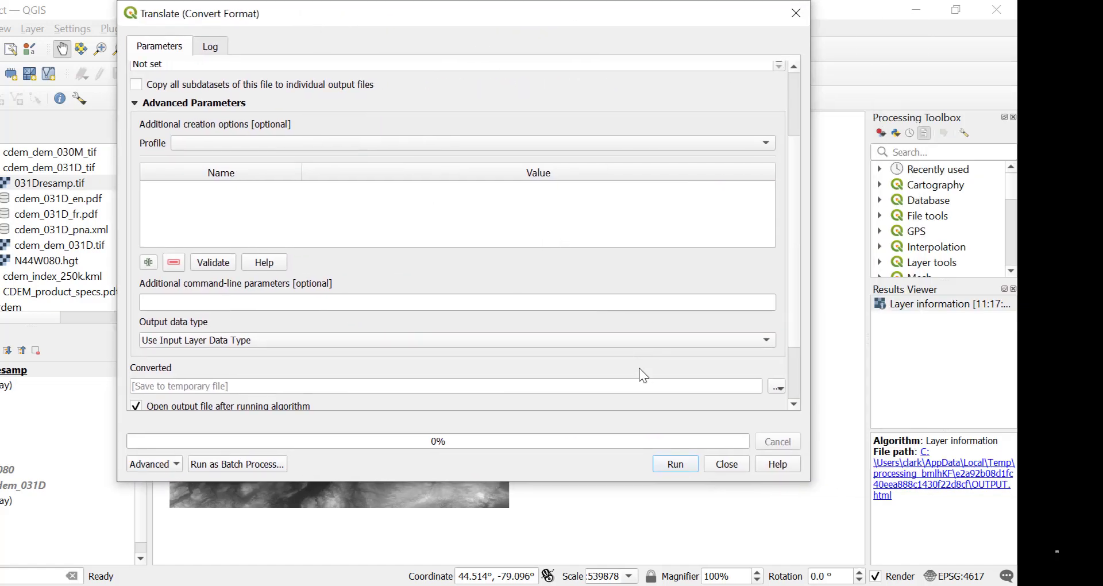
{"action": "scroll", "coordinate": [632, 388], "scroll_direction": "down", "scroll_amount": 1}
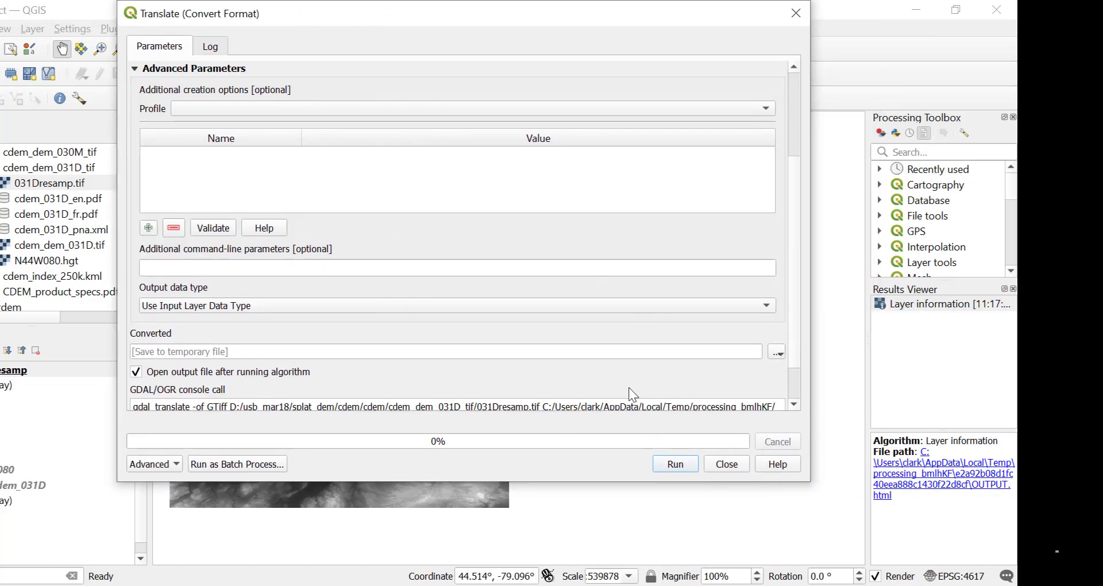
Keep Converted as a temporary output by cancelling Save to File, then switch to Firefox.
{"action": "left_click", "coordinate": [777, 353]}
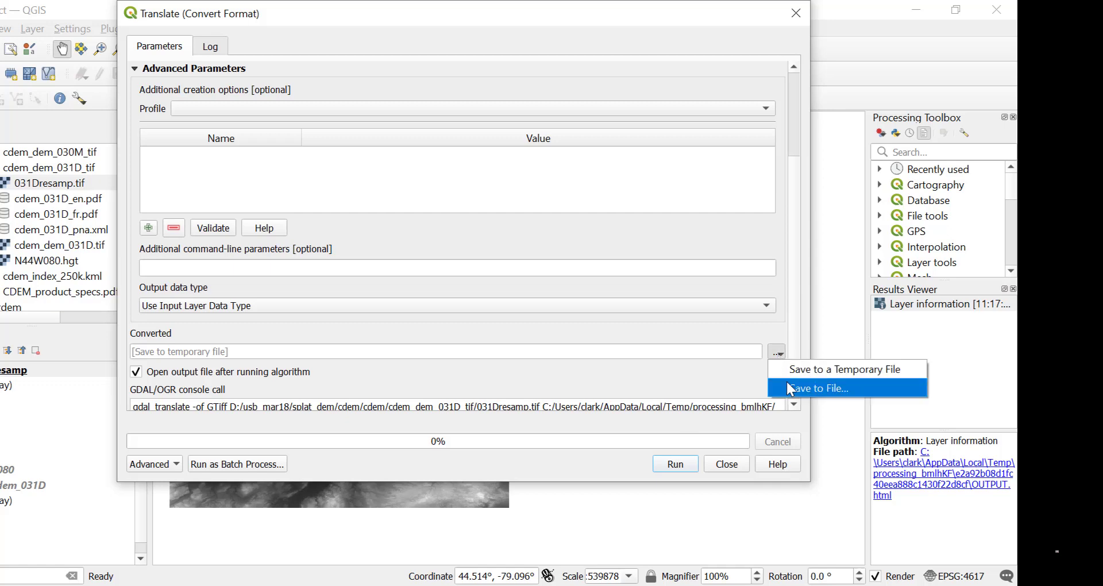
{"action": "left_click", "coordinate": [787, 382]}
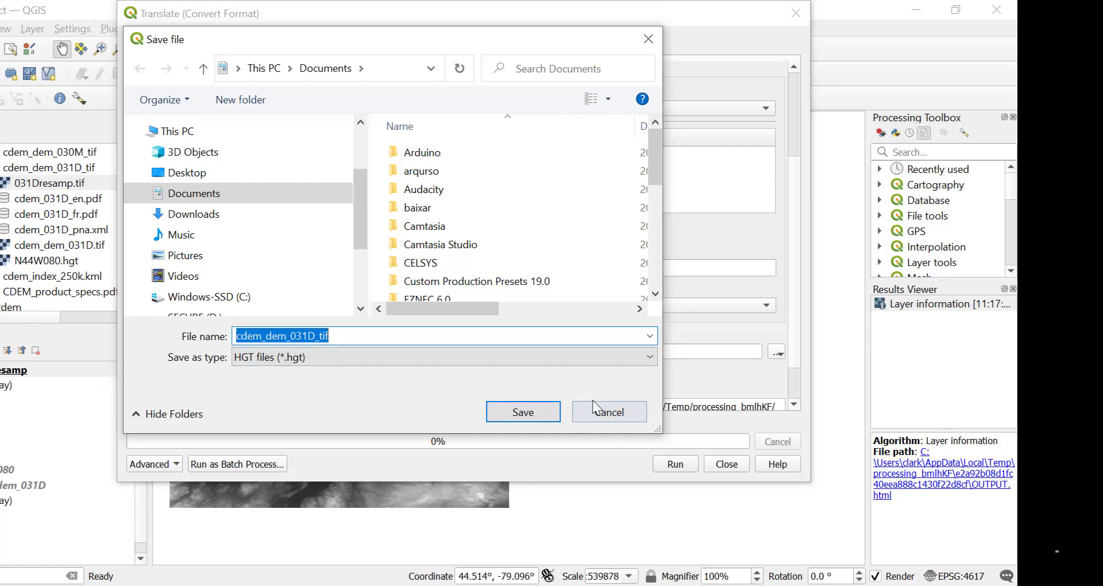
{"action": "left_click", "coordinate": [608, 409]}
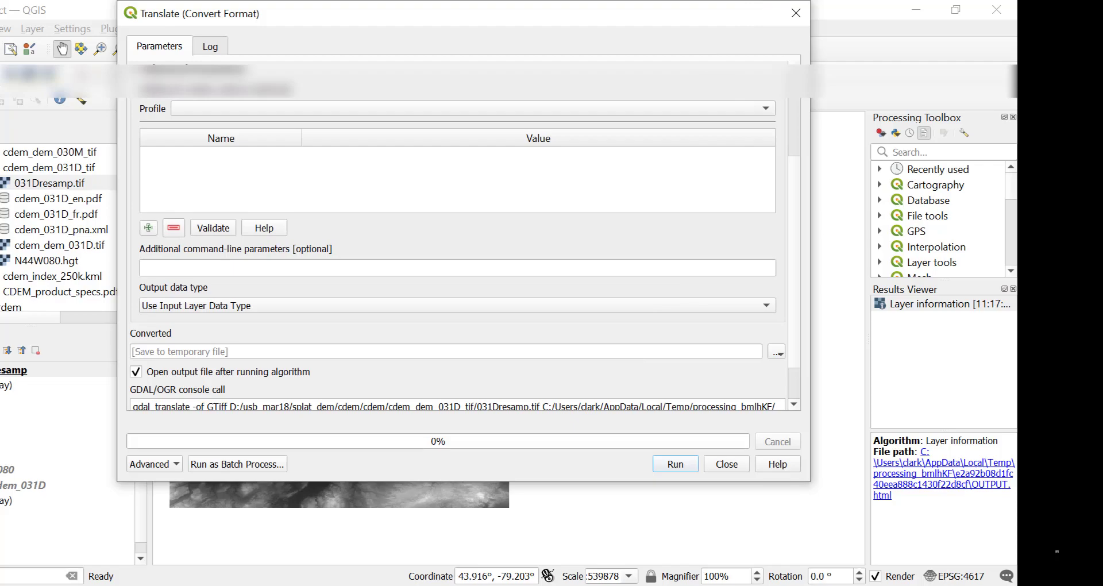
{"action": "key", "text": "alt+Tab"}
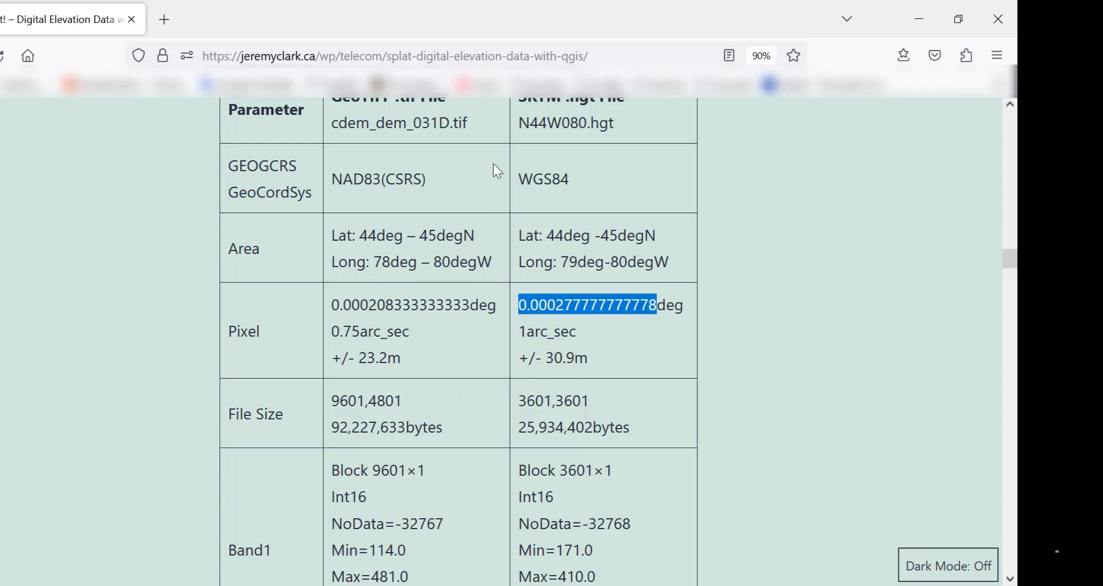
Scroll past Fig. 7–11 to the profile graphs comparing cdem_dem_031D, 031Dresamp and N44W080.
{"action": "scroll", "coordinate": [502, 165], "scroll_direction": "down", "scroll_amount": 5}
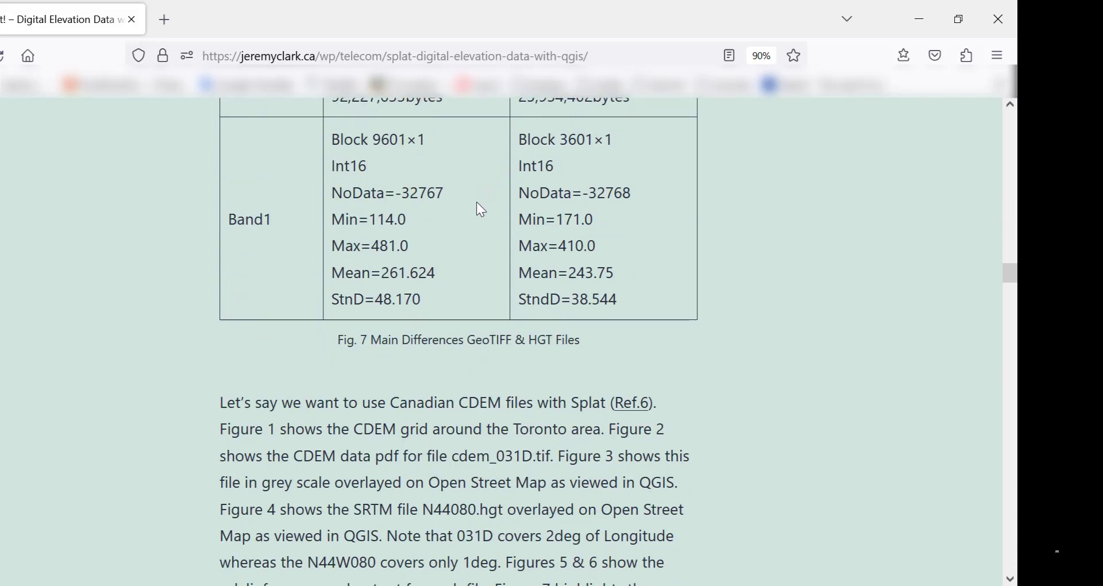
{"action": "scroll", "coordinate": [481, 210], "scroll_direction": "down", "scroll_amount": 9}
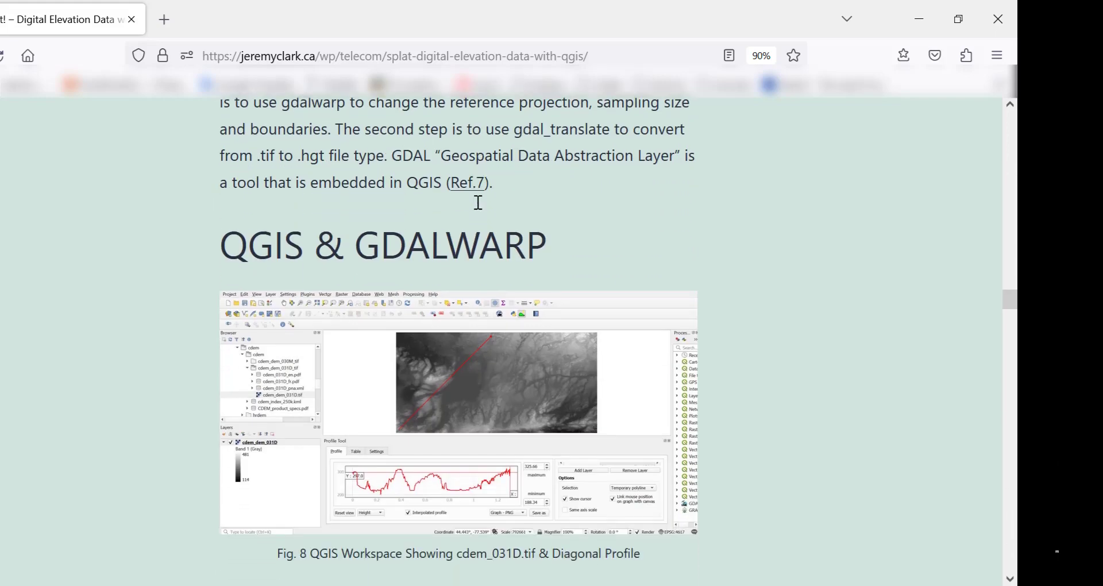
{"action": "scroll", "coordinate": [479, 203], "scroll_direction": "down", "scroll_amount": 5}
{"action": "scroll", "coordinate": [479, 203], "scroll_direction": "up", "scroll_amount": 3}
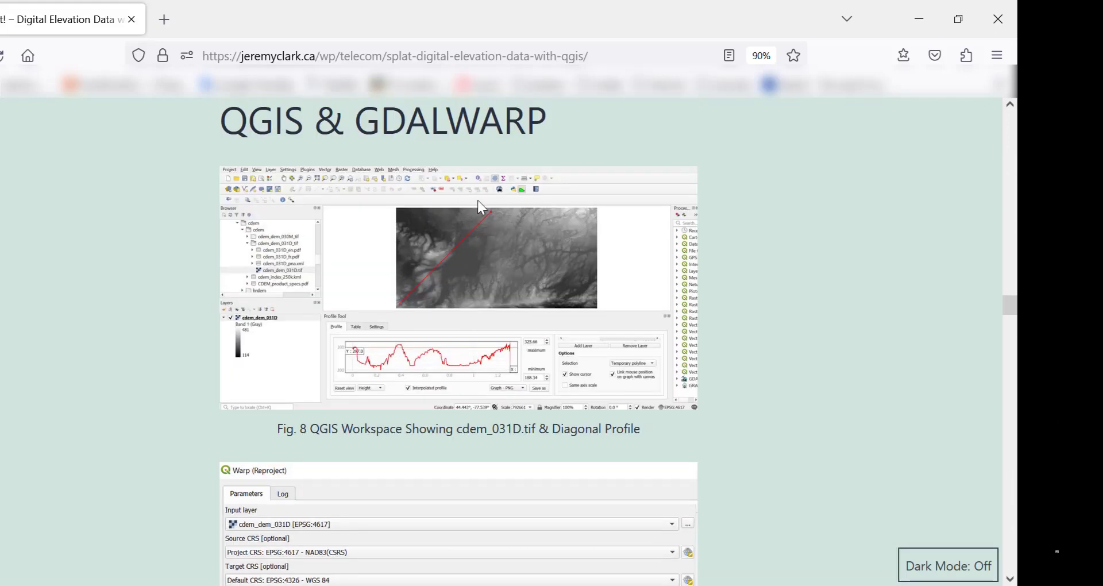
{"action": "scroll", "coordinate": [470, 225], "scroll_direction": "down", "scroll_amount": 12}
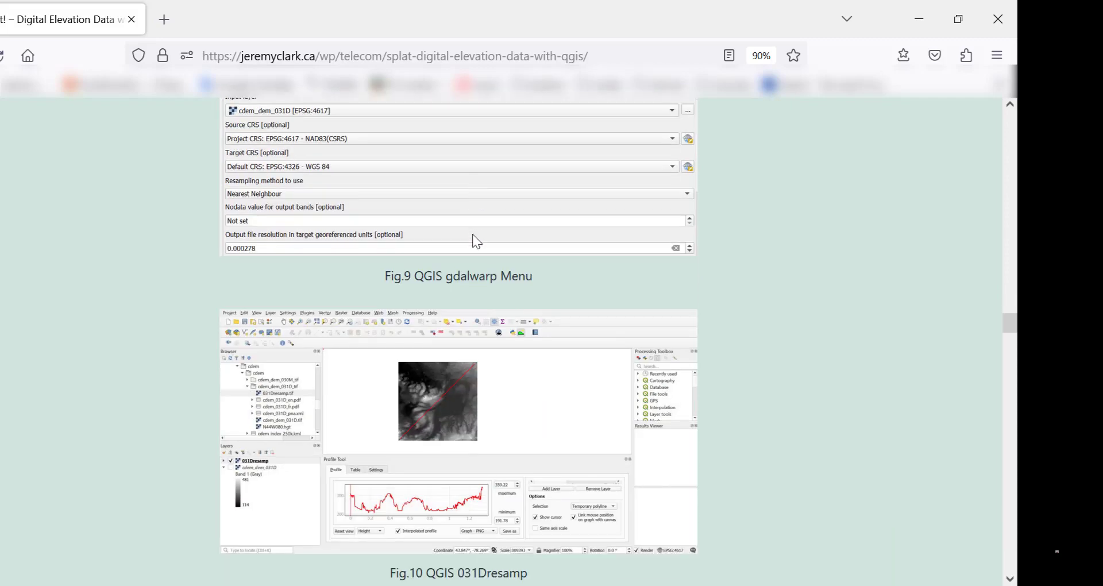
{"action": "scroll", "coordinate": [474, 236], "scroll_direction": "down", "scroll_amount": 11}
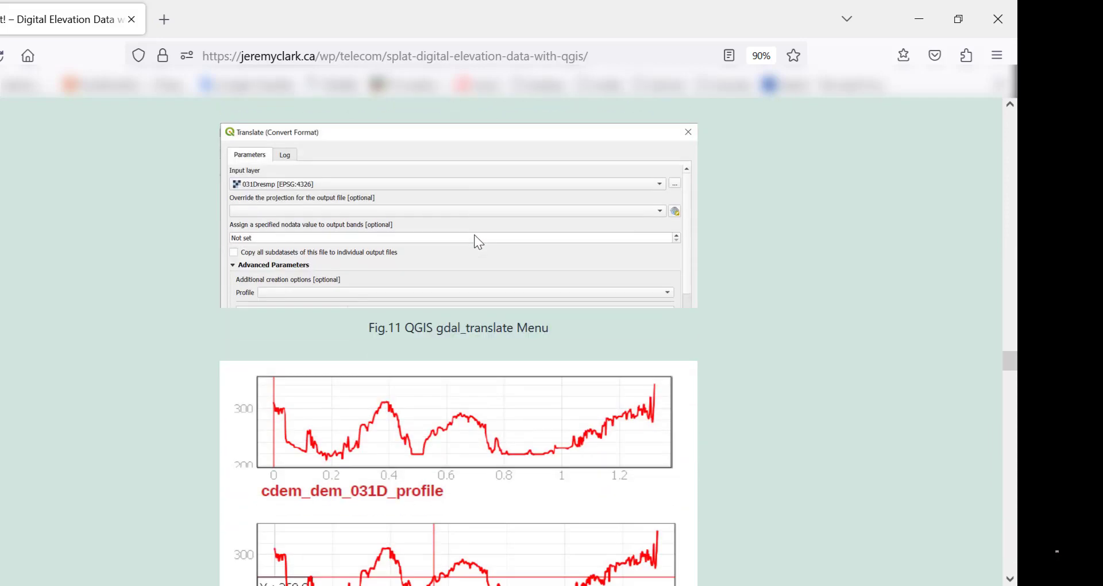
{"action": "scroll", "coordinate": [770, 242], "scroll_direction": "down", "scroll_amount": 2}
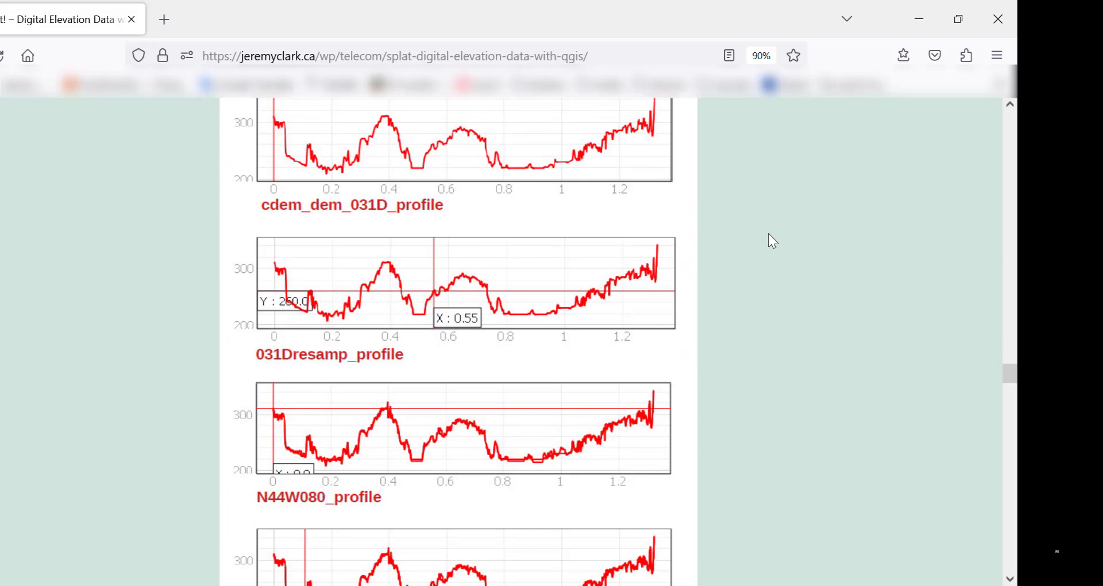
{"action": "scroll", "coordinate": [767, 233], "scroll_direction": "up", "scroll_amount": 2}
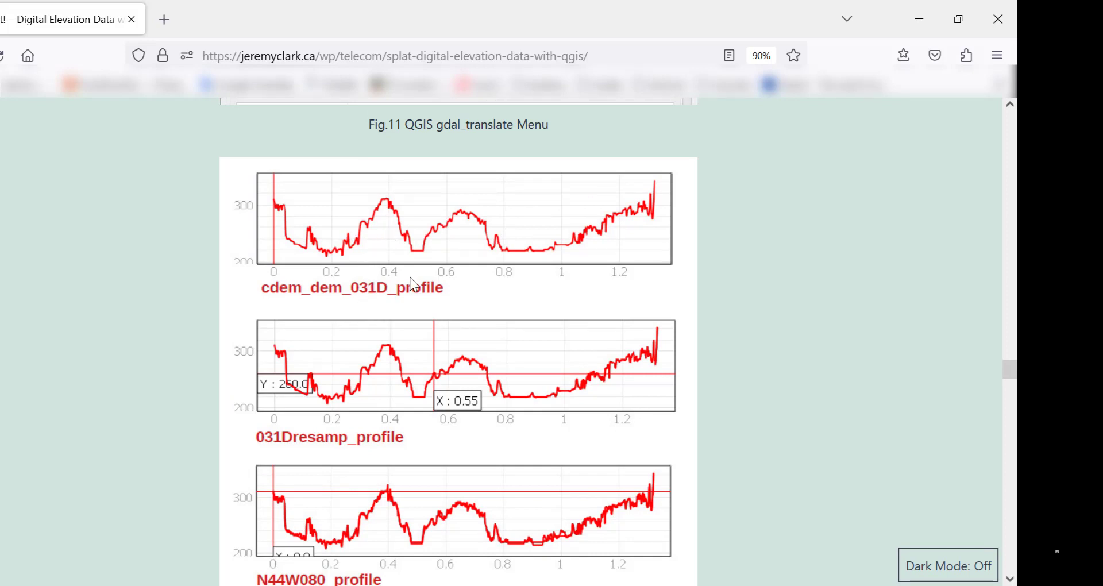
{"action": "scroll", "coordinate": [460, 241], "scroll_direction": "down", "scroll_amount": 2}
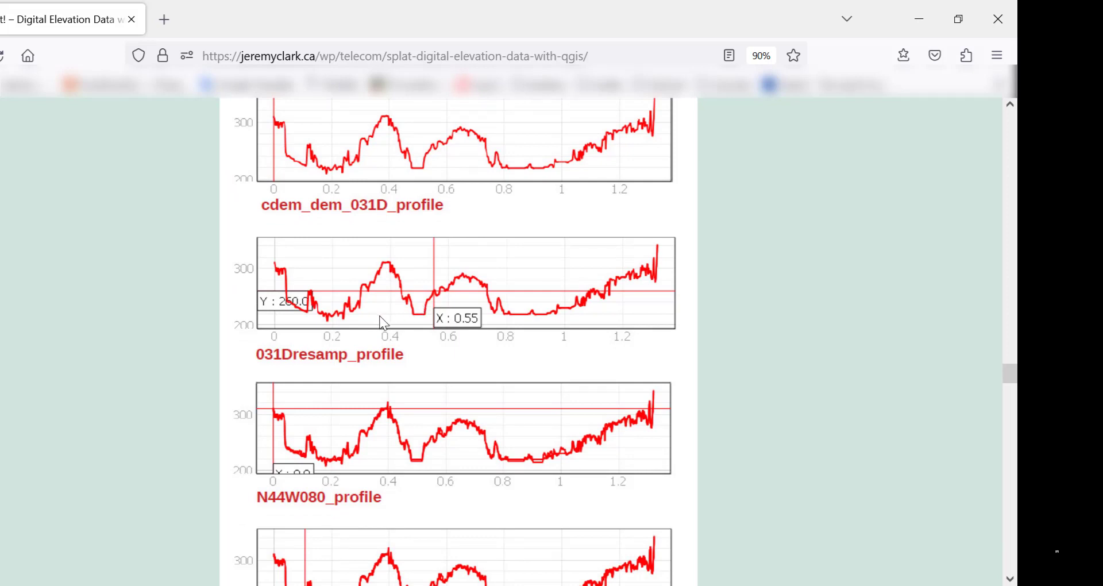
{"action": "scroll", "coordinate": [379, 315], "scroll_direction": "down", "scroll_amount": 2}
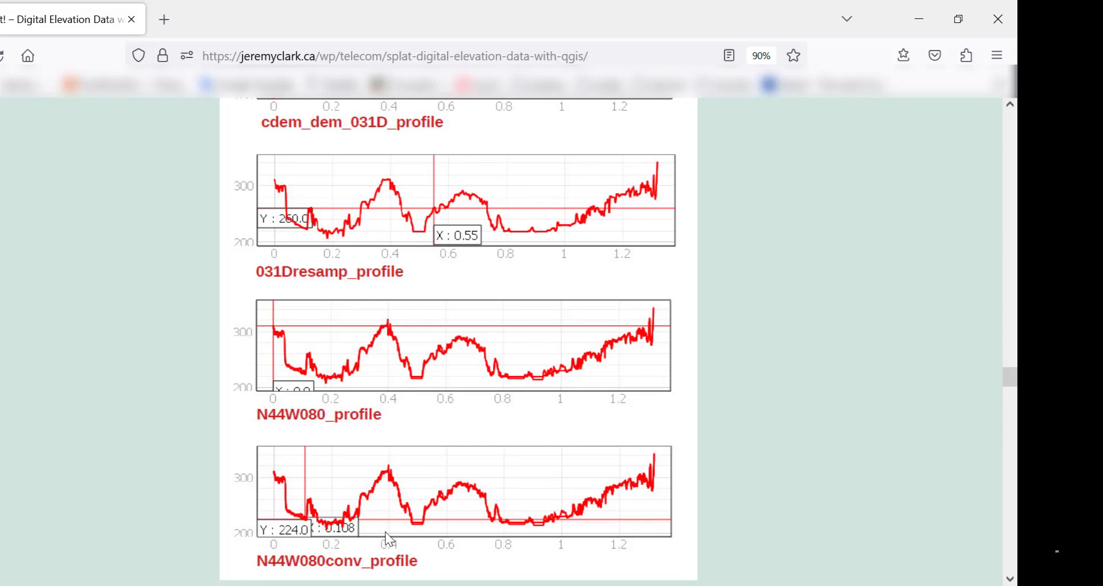
{"action": "scroll", "coordinate": [507, 195], "scroll_direction": "down", "scroll_amount": 10}
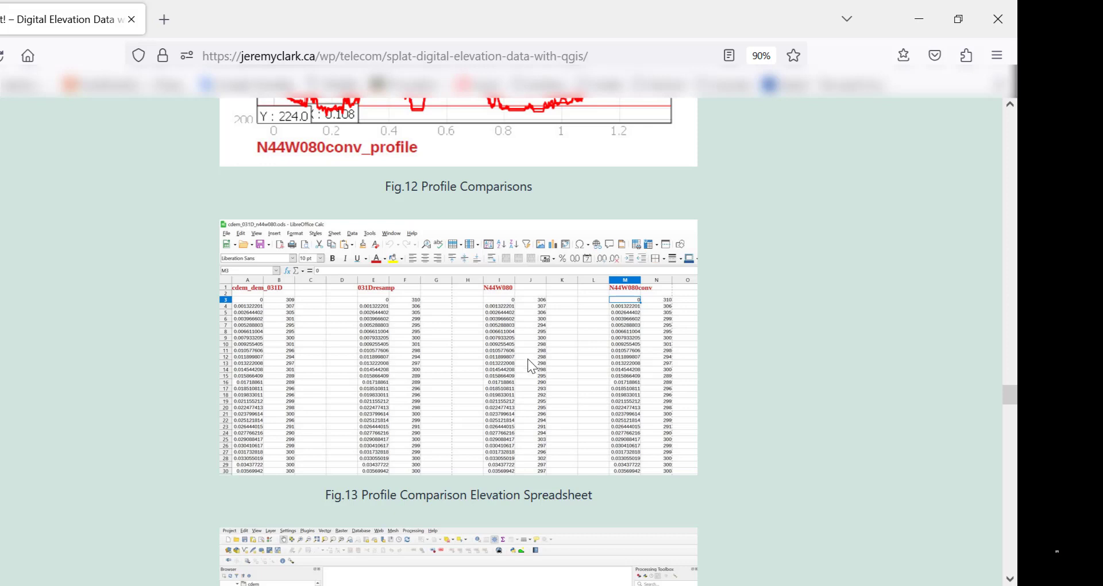
{"action": "scroll", "coordinate": [526, 357], "scroll_direction": "up", "scroll_amount": 5}
{"action": "scroll", "coordinate": [528, 358], "scroll_direction": "up", "scroll_amount": 2}
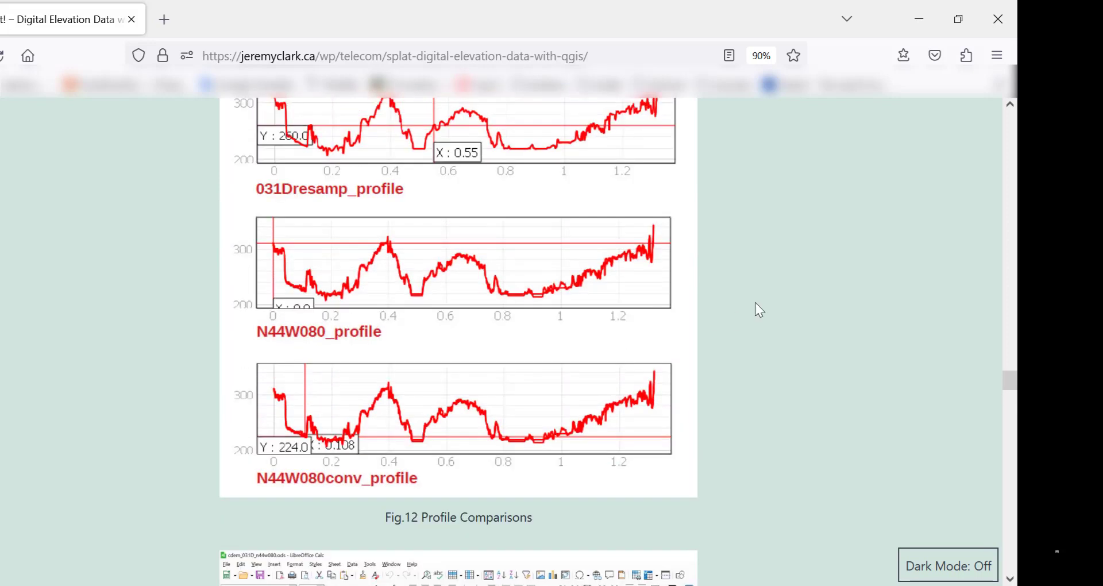
{"action": "scroll", "coordinate": [755, 304], "scroll_direction": "up", "scroll_amount": 2}
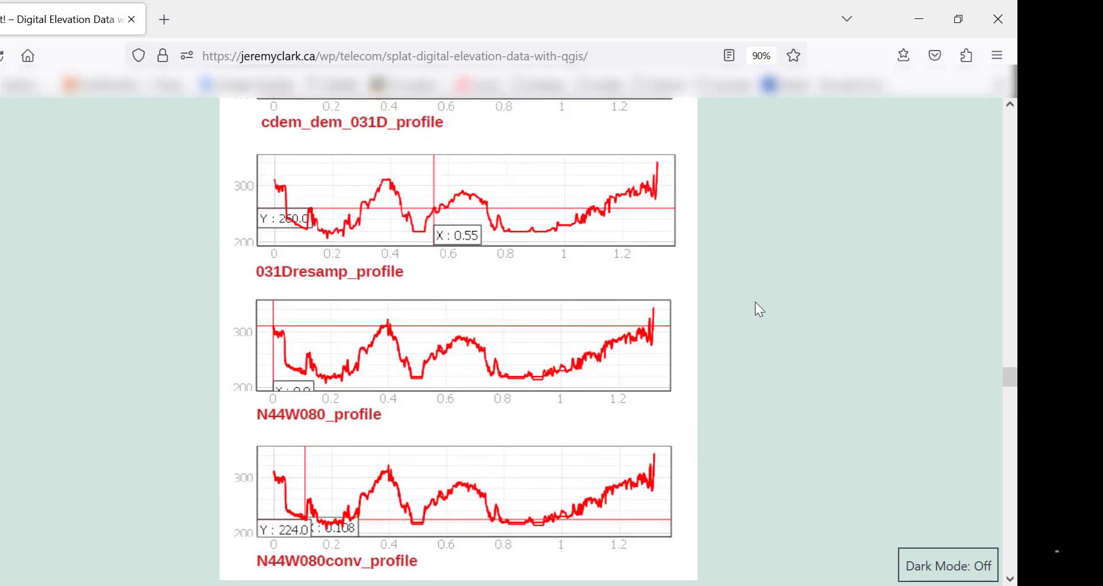
{"action": "scroll", "coordinate": [755, 303], "scroll_direction": "up", "scroll_amount": 2}
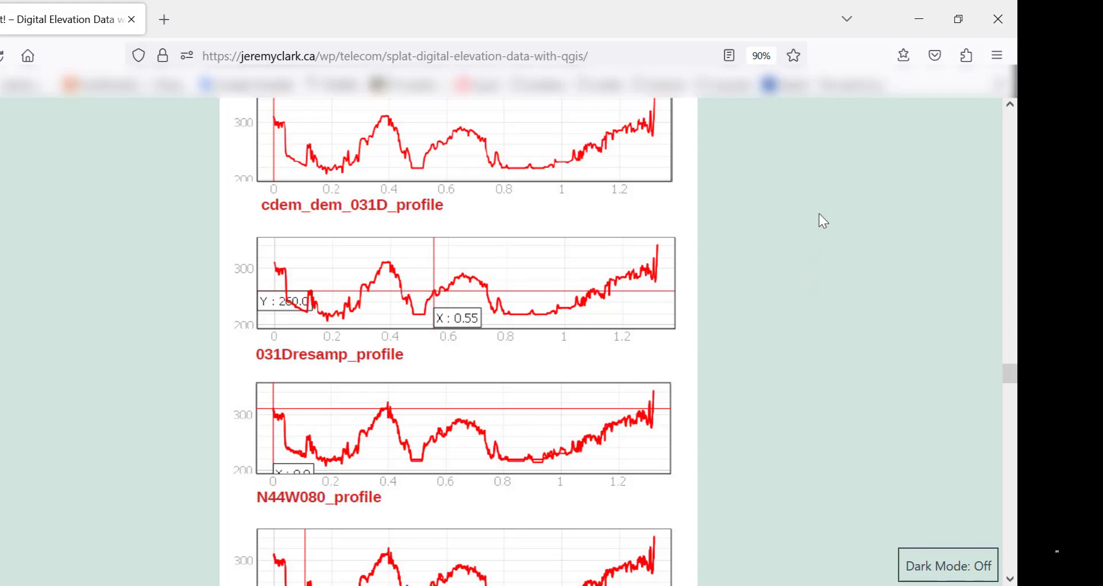
Scroll down to Fig. 14's raster subtraction and Fig. 15's N44W080conv vs Google Earth profile.
{"action": "scroll", "coordinate": [819, 214], "scroll_direction": "down", "scroll_amount": 15}
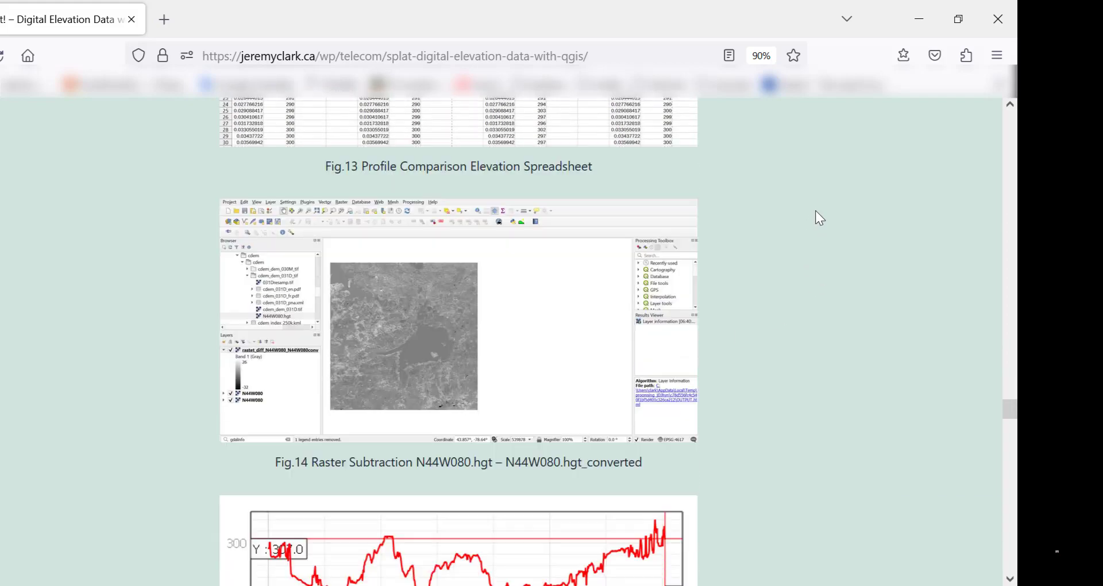
{"action": "scroll", "coordinate": [819, 217], "scroll_direction": "down", "scroll_amount": 5}
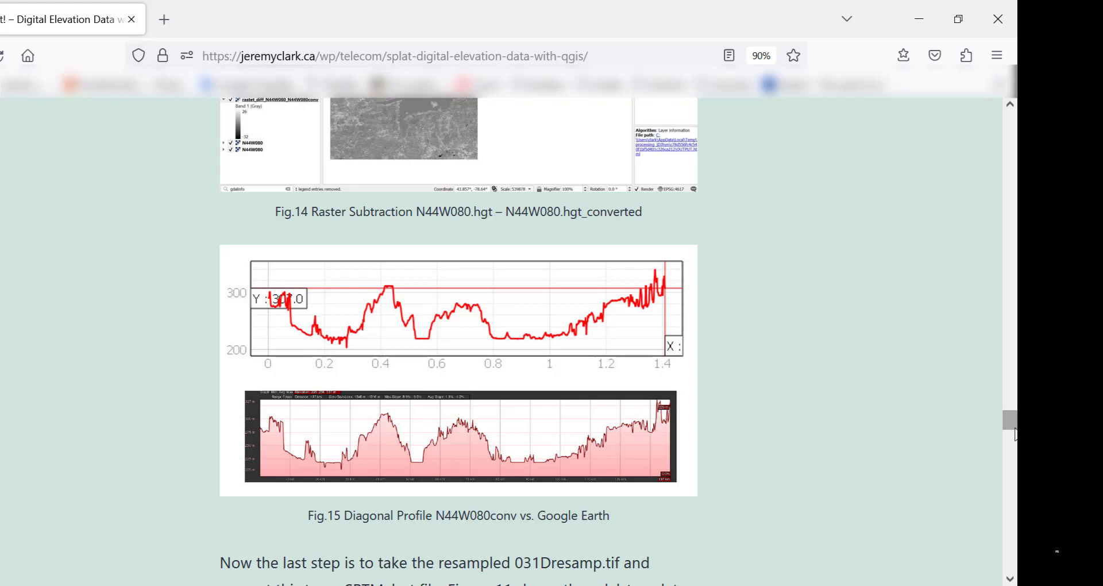
Scroll back up to the 'Canadian CDEM GeoTiff .tif vs. SRTM .hgt' heading and tile-grid map.
{"action": "left_click_drag", "start_coordinate": [1012, 430], "coordinate": [1012, 177]}
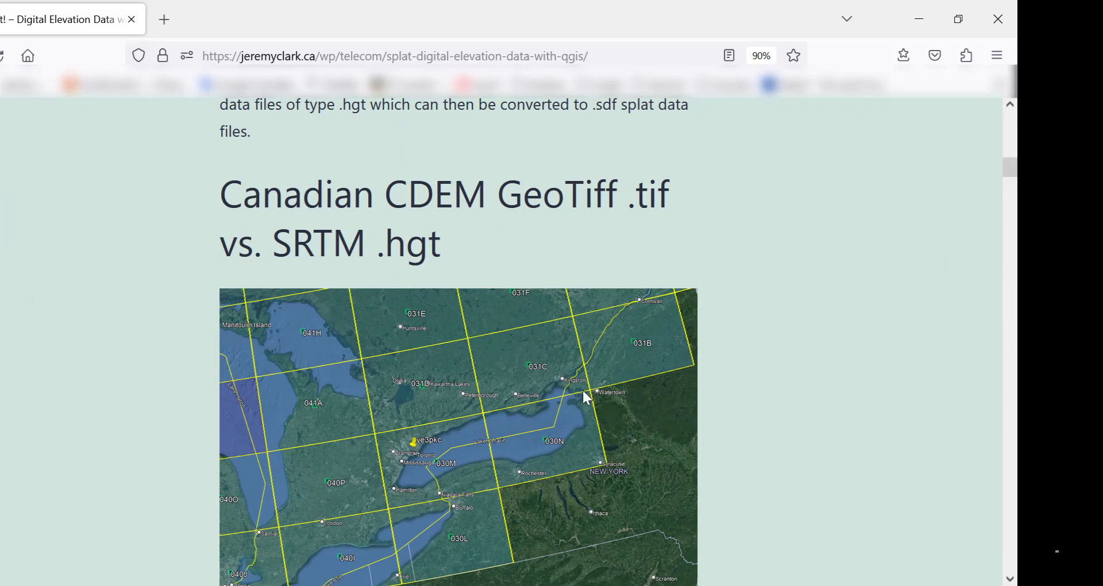